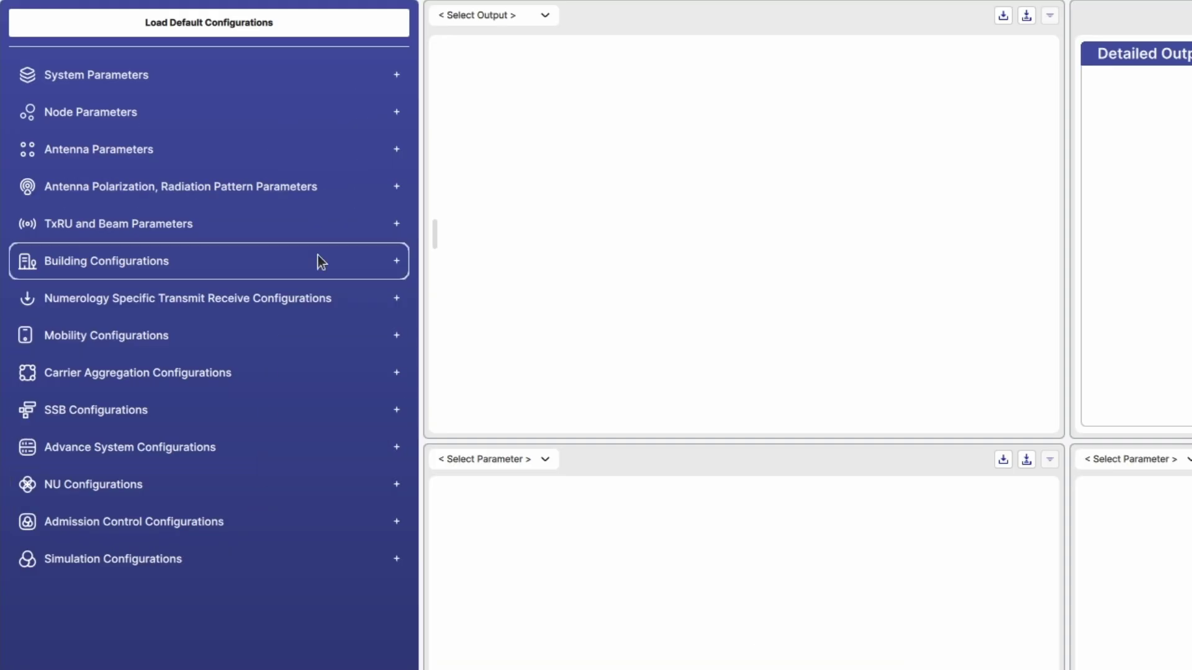
# Step: Set the system terrain to Terrain 5G Rural Macro in the system parameters
pyautogui.click(326, 88)
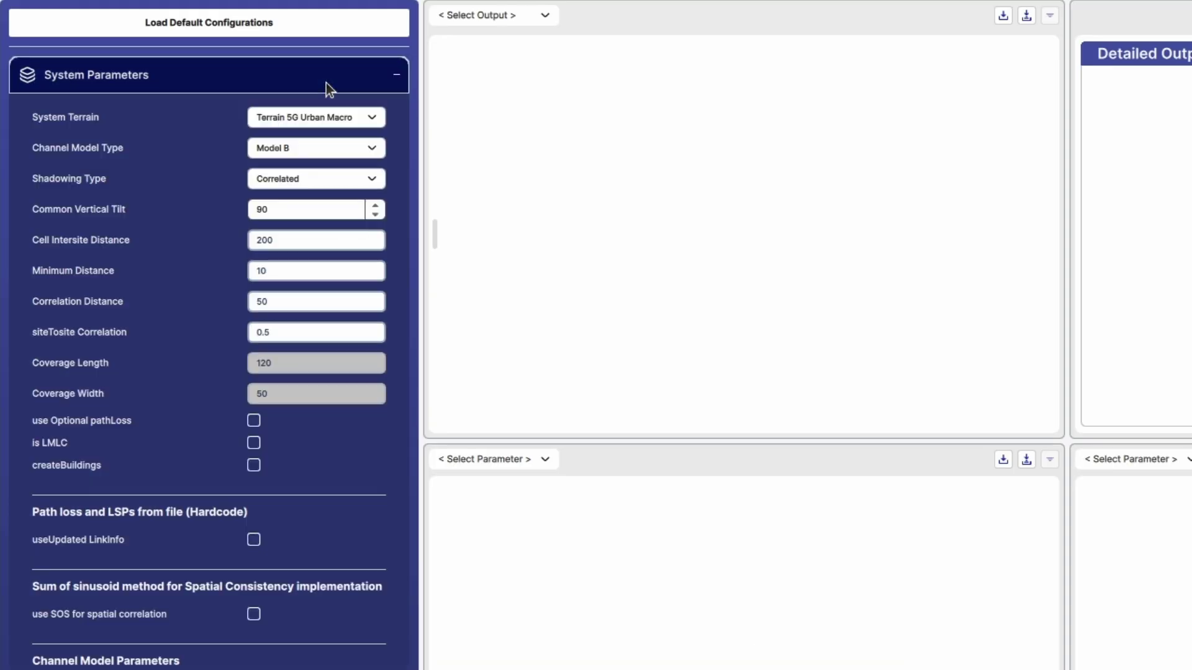
pyautogui.click(317, 124)
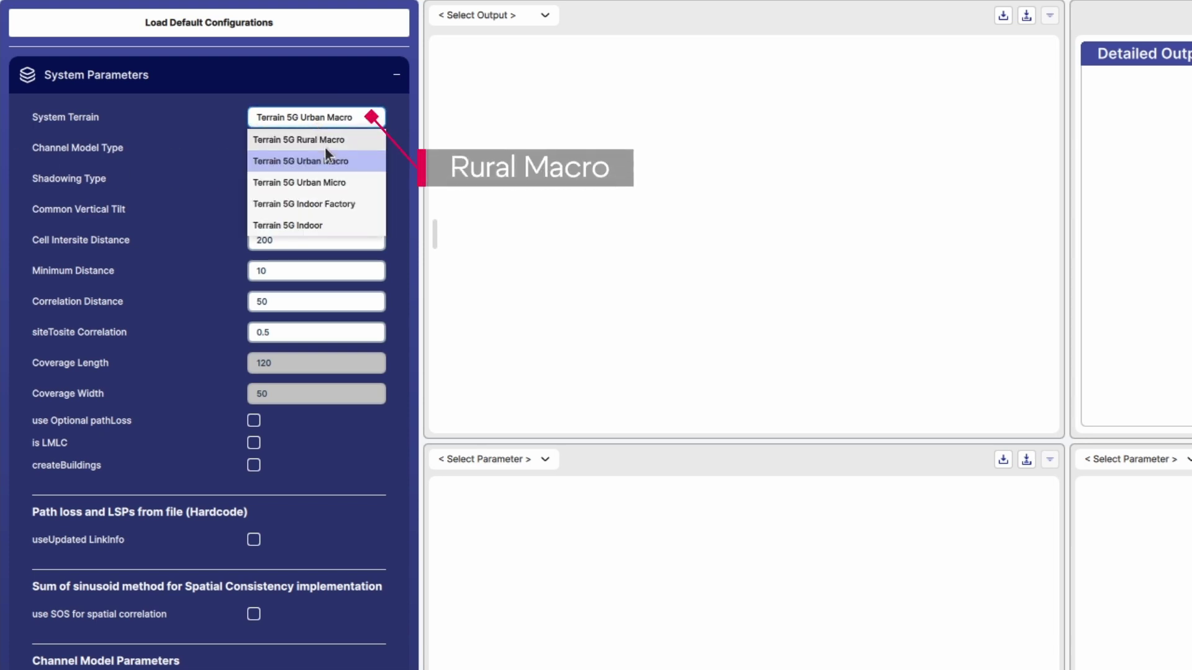
pyautogui.click(325, 147)
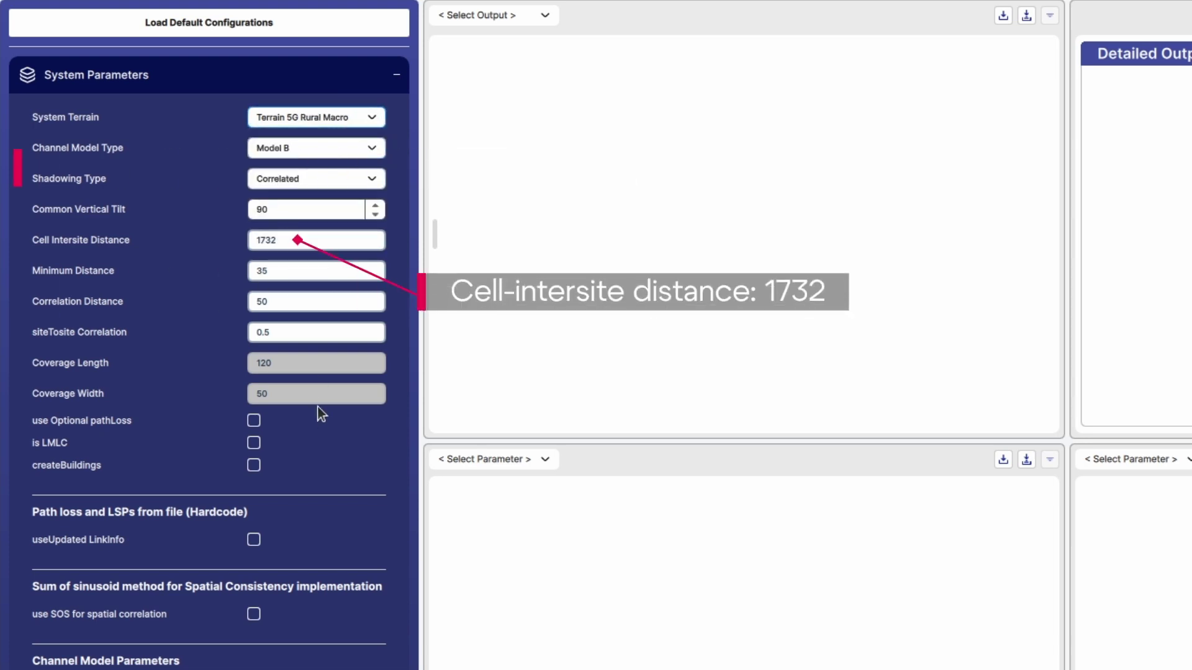
# Step: Set the node counts in the node parameters to 3 BS nodes and 500 UE nodes
pyautogui.scroll(-8, 317, 409)
pyautogui.click(266, 345)
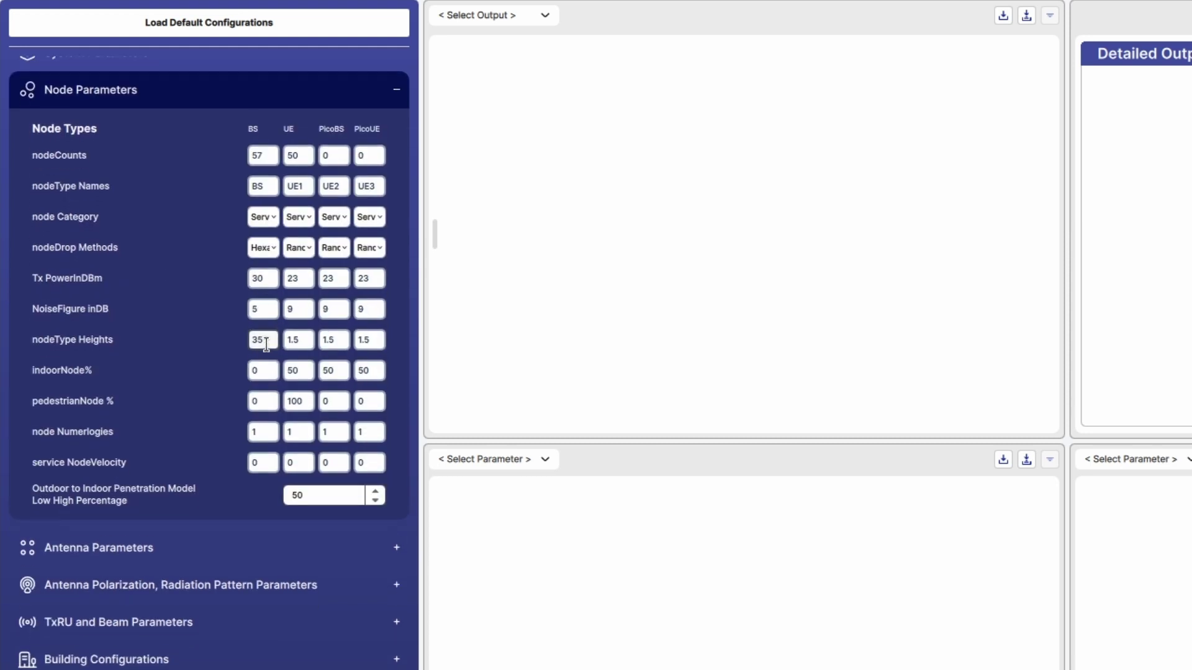
pyautogui.doubleClick(262, 143)
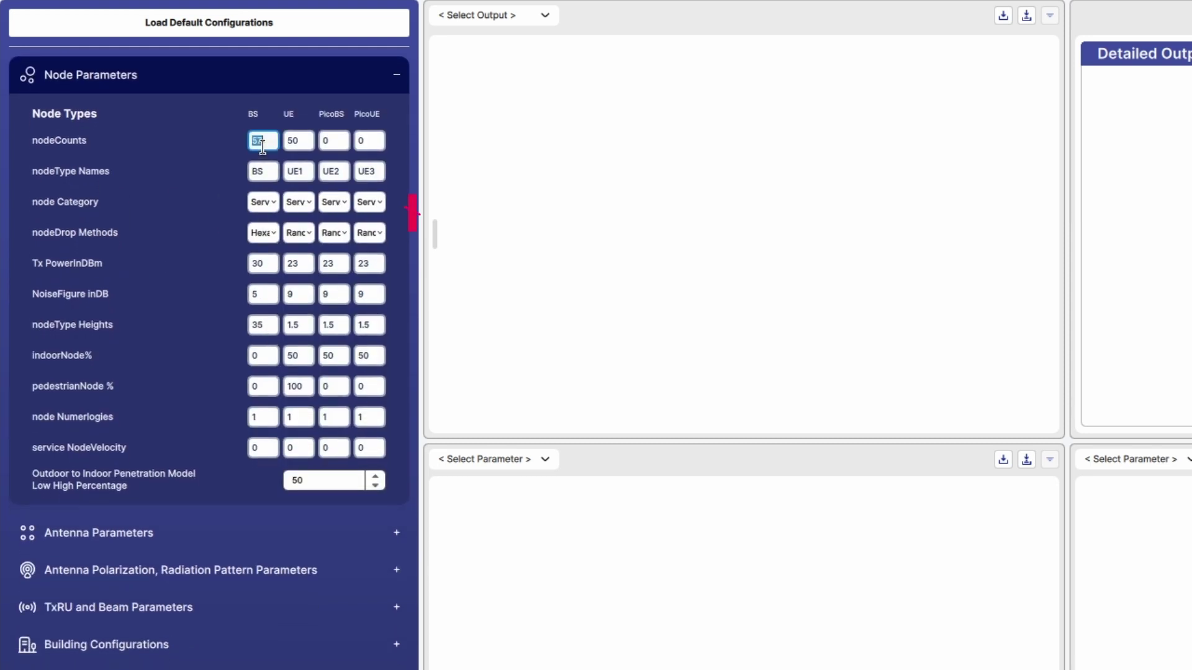
pyautogui.write('3')
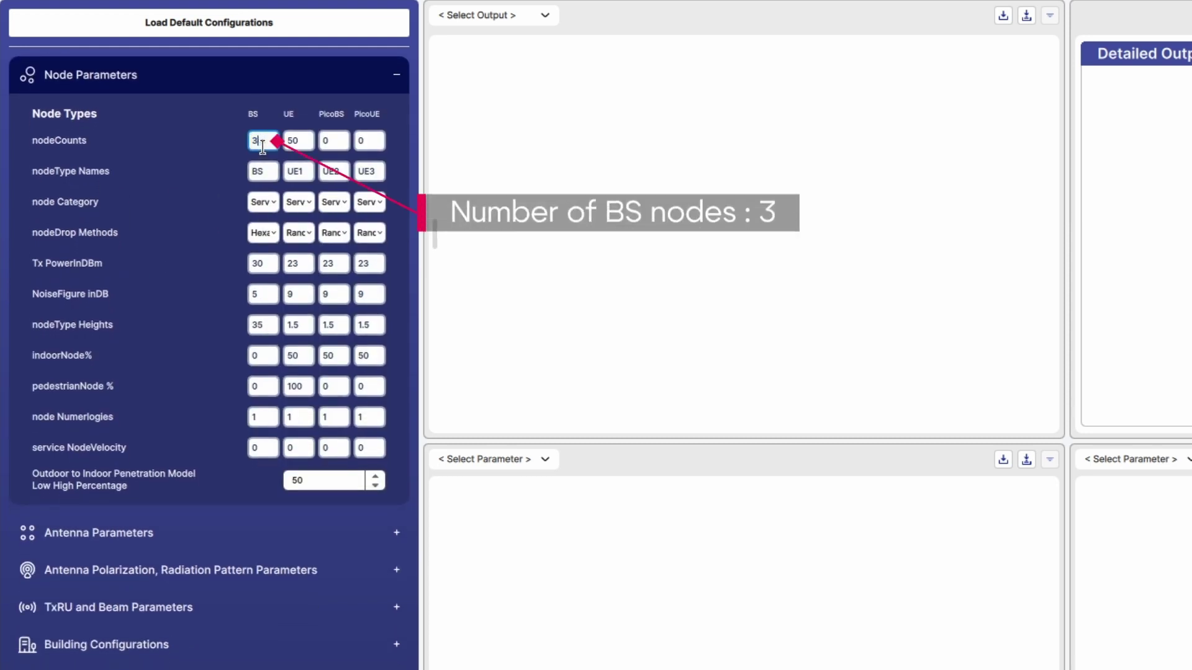
pyautogui.doubleClick(301, 142)
pyautogui.write('500')
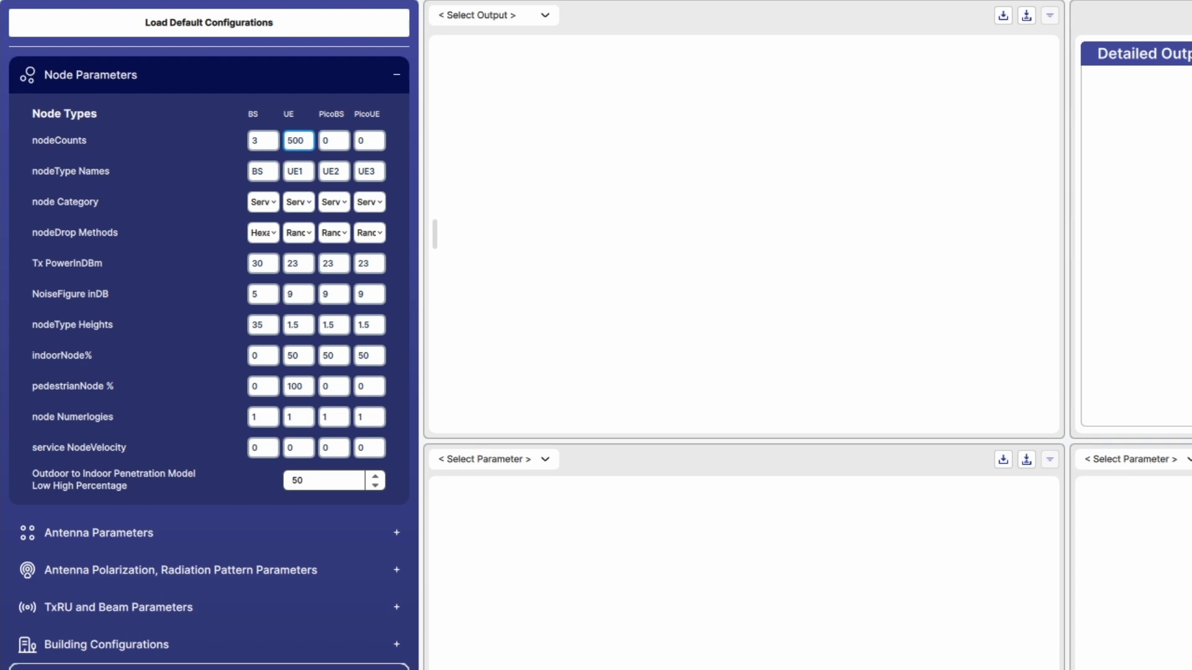
# Step: Set the first carrier frequency per server node type to 3600 in the carrier aggregation configurations
pyautogui.scroll(-1, 205, 665)
pyautogui.scroll(-2, 172, 646)
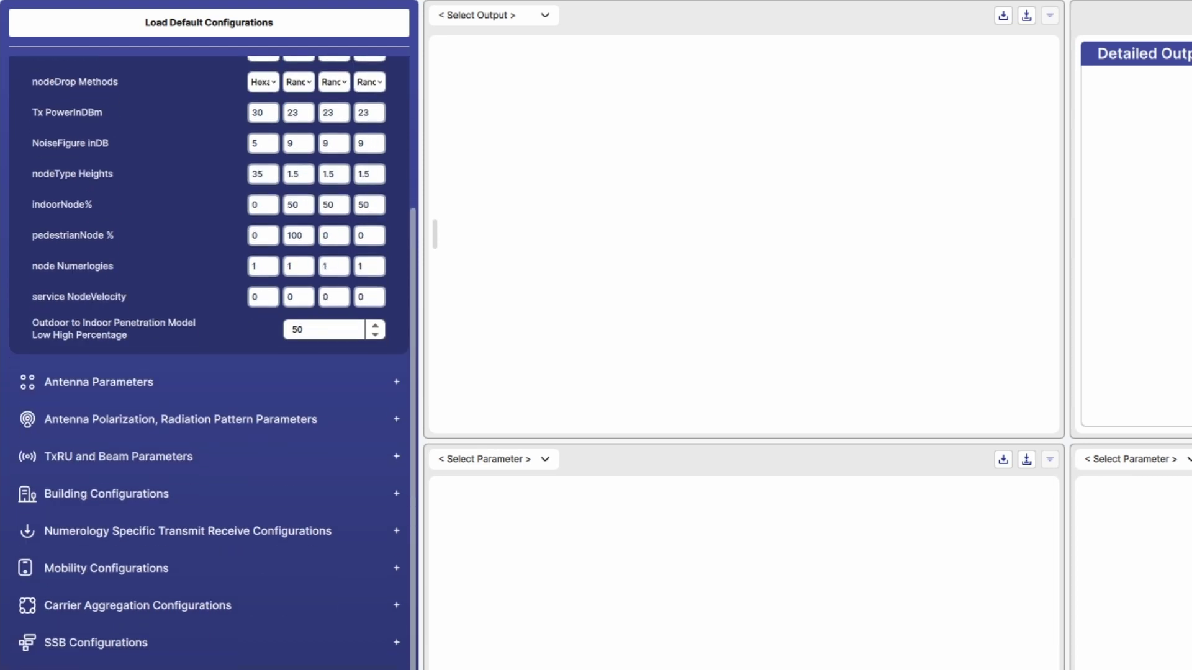
pyautogui.click(172, 614)
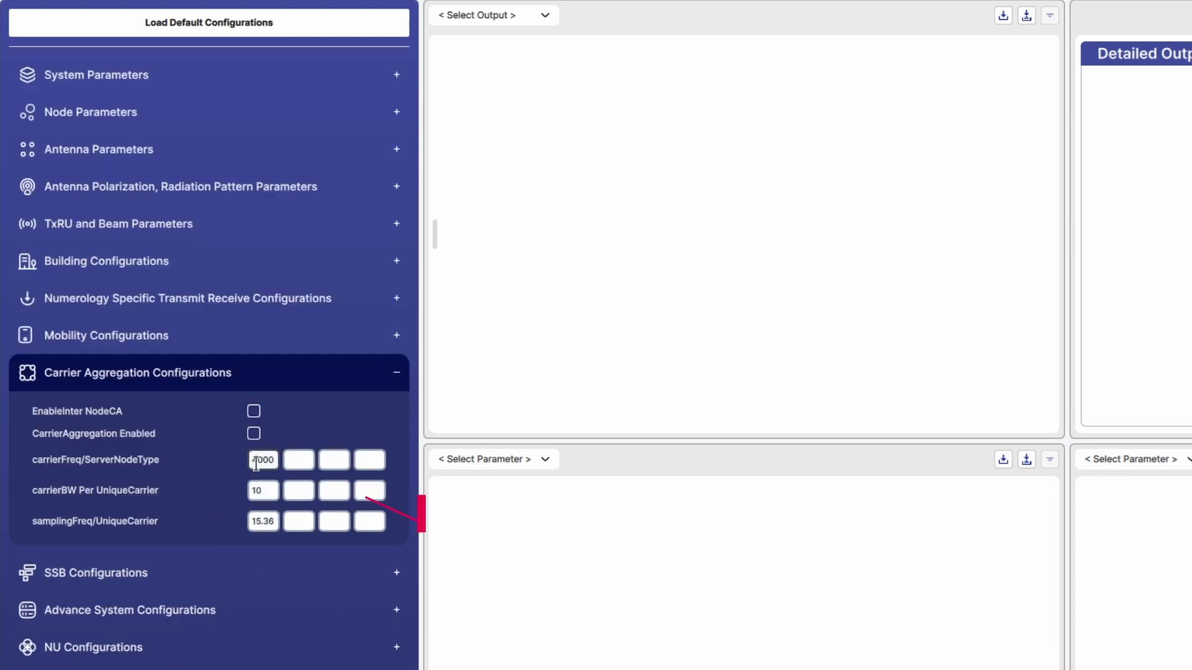
pyautogui.doubleClick(255, 460)
pyautogui.write('3600')
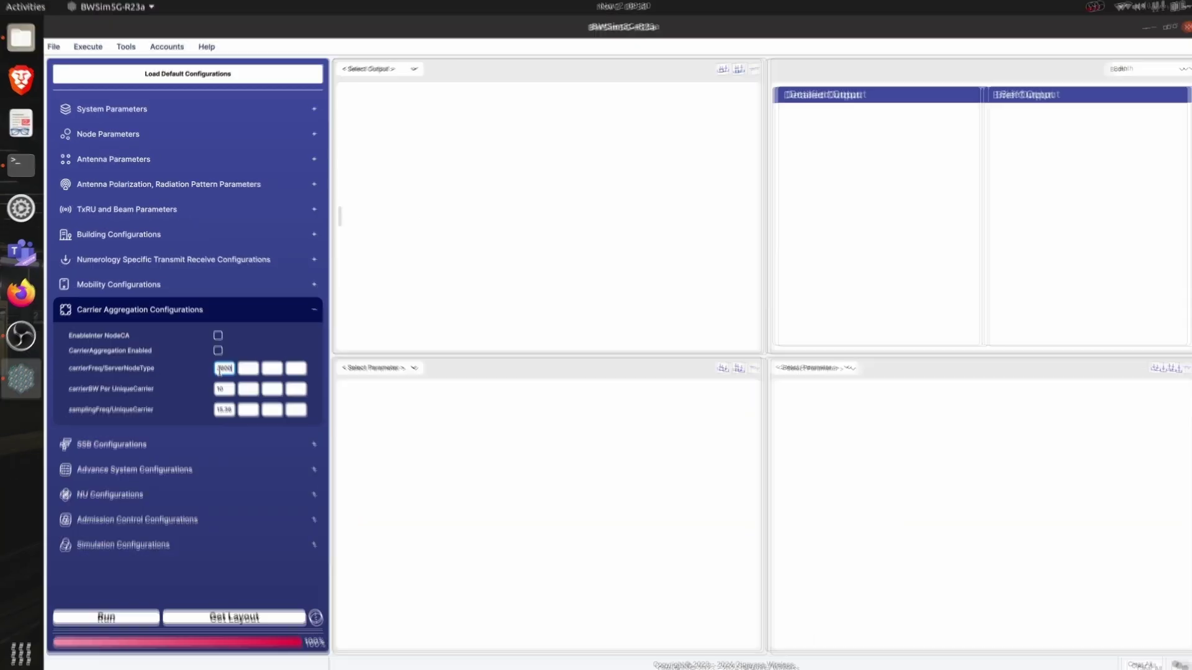
# Step: Run the rural macro simulation under the name RMA
pyautogui.click(135, 613)
pyautogui.write('RMA')
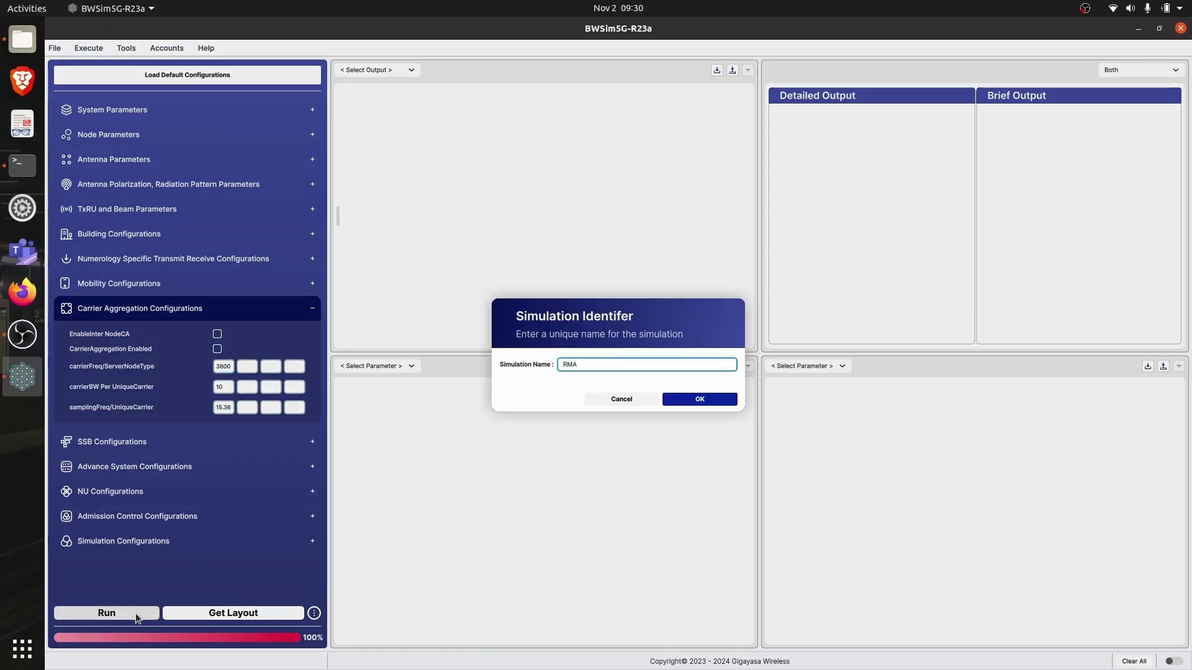
pyautogui.press('Return')
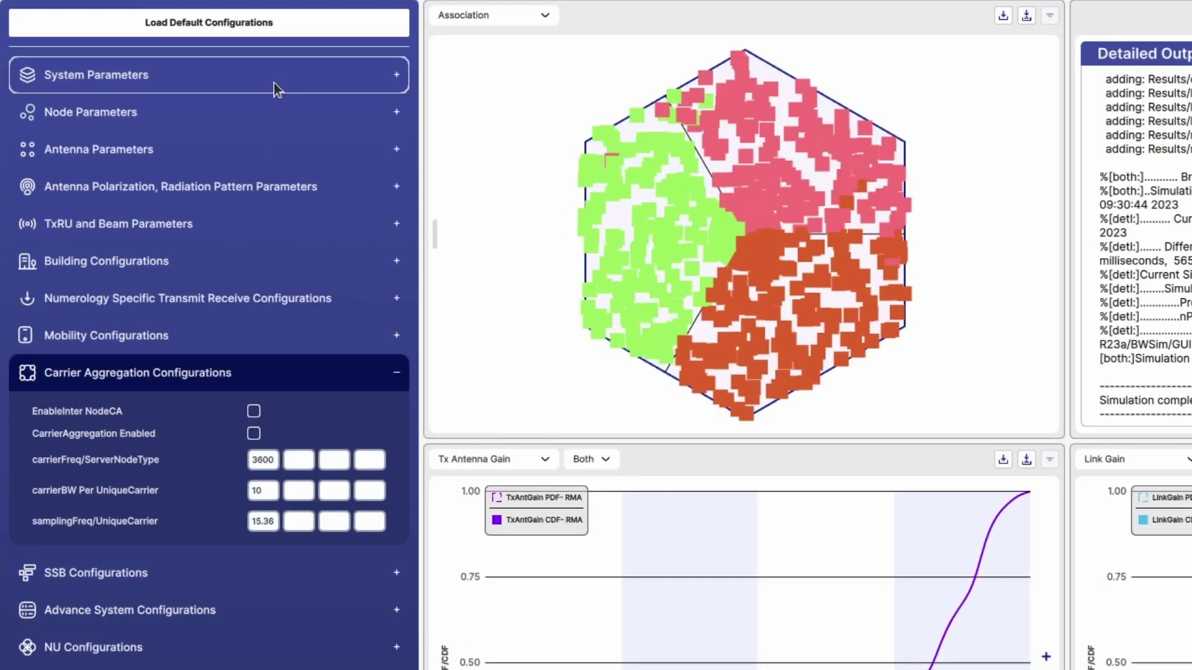
# Step: Change the system terrain to Terrain 5G Urban Macro and set the cell intersite distance to 1732
pyautogui.click(276, 89)
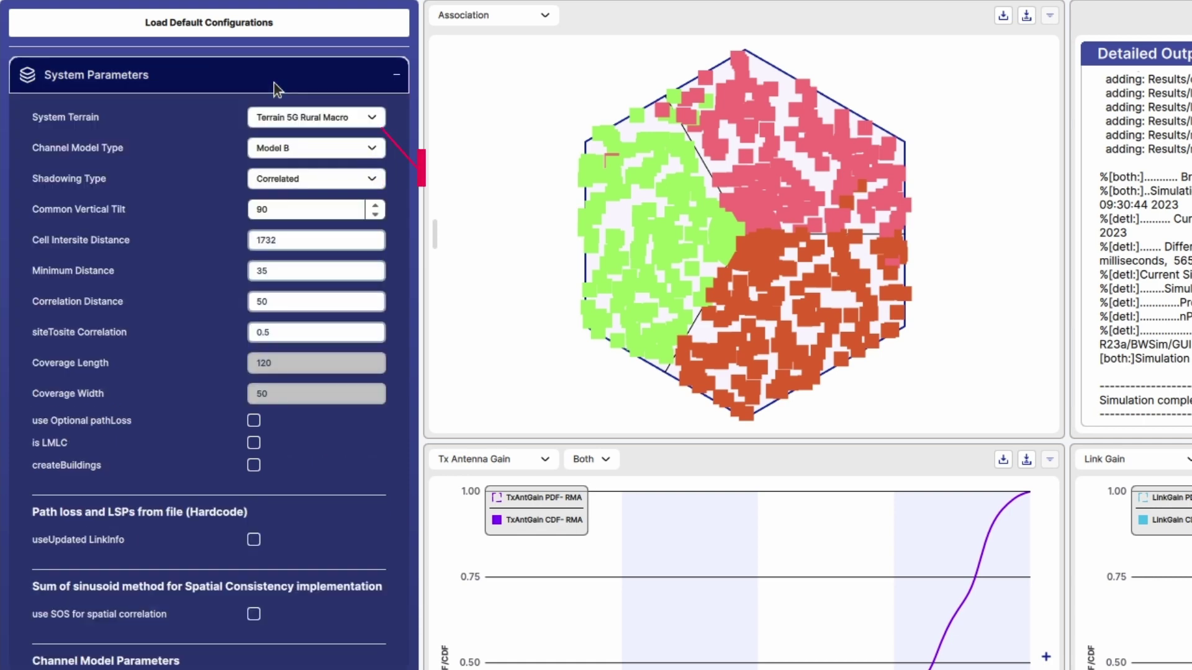
pyautogui.click(289, 118)
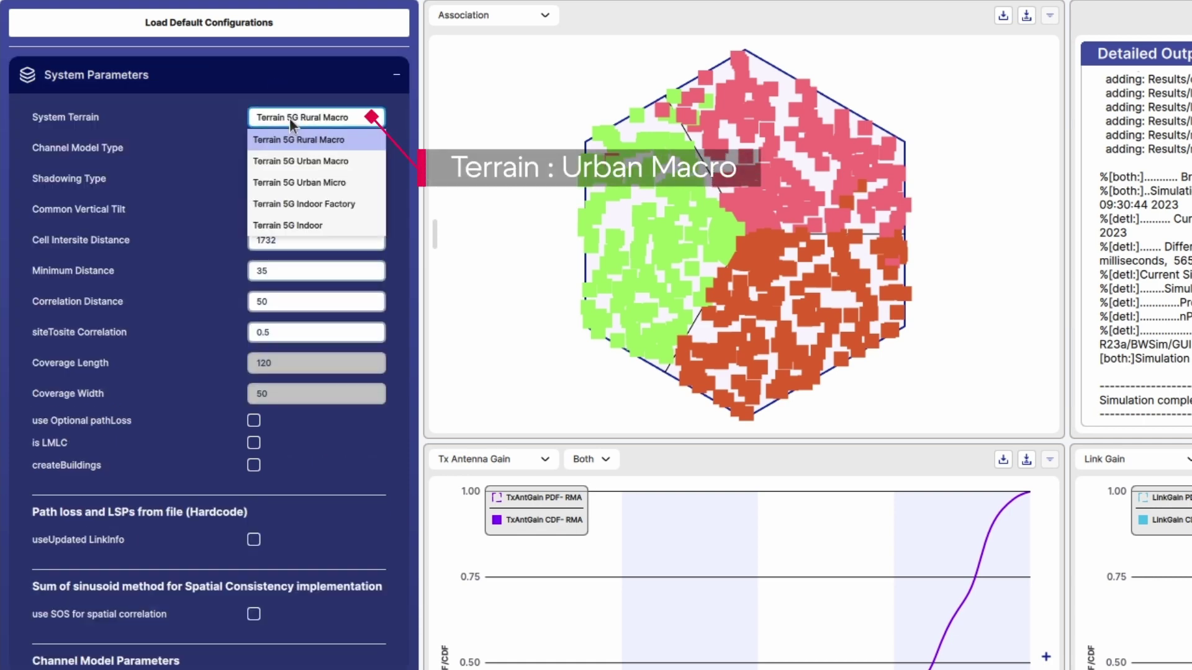
pyautogui.click(300, 153)
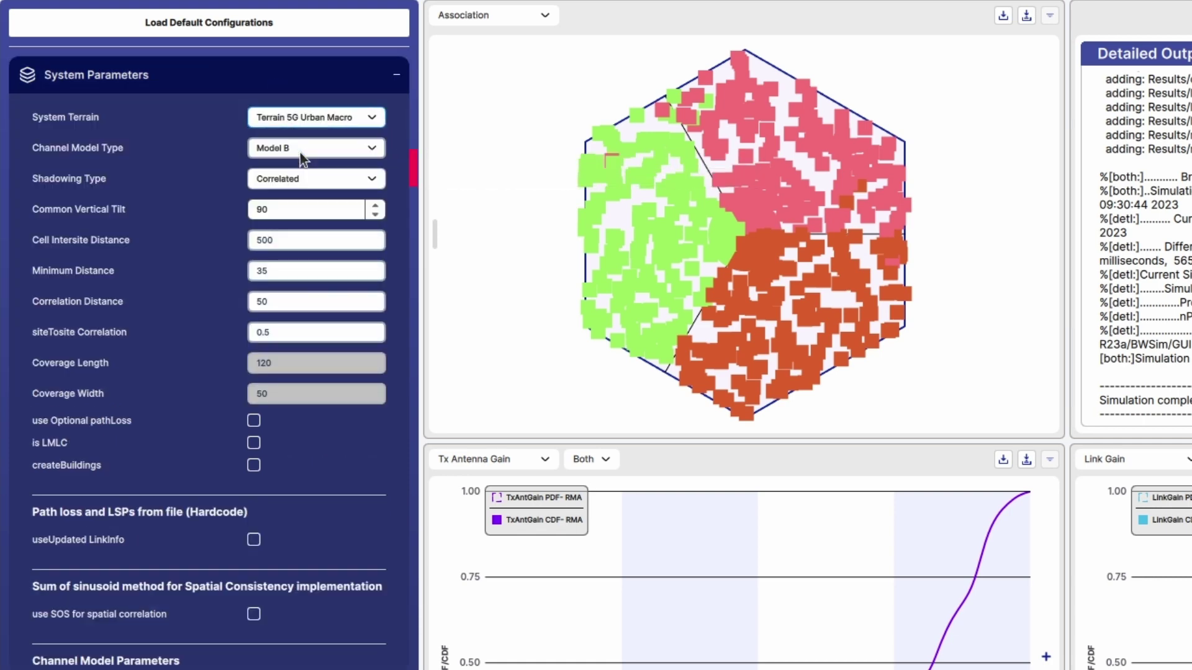
pyautogui.doubleClick(298, 246)
pyautogui.write('1')
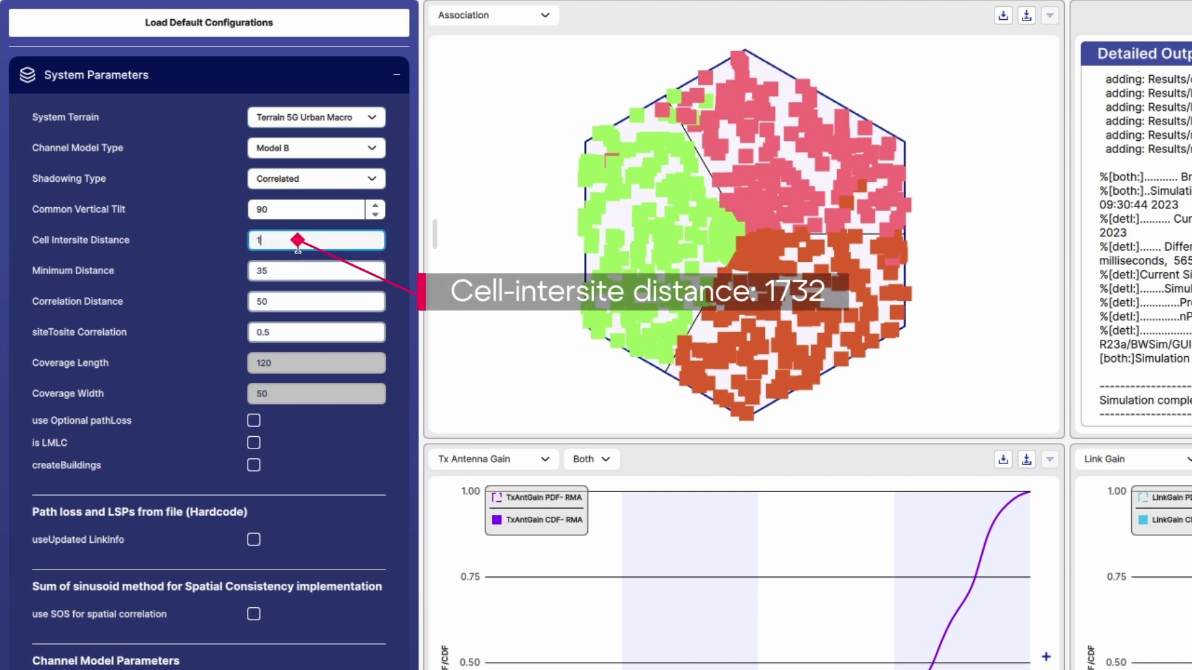
pyautogui.write('732')
# Step: Set the node counts for the urban macro setup to 3 BS nodes and 500 UE nodes
pyautogui.scroll(-9, 298, 245)
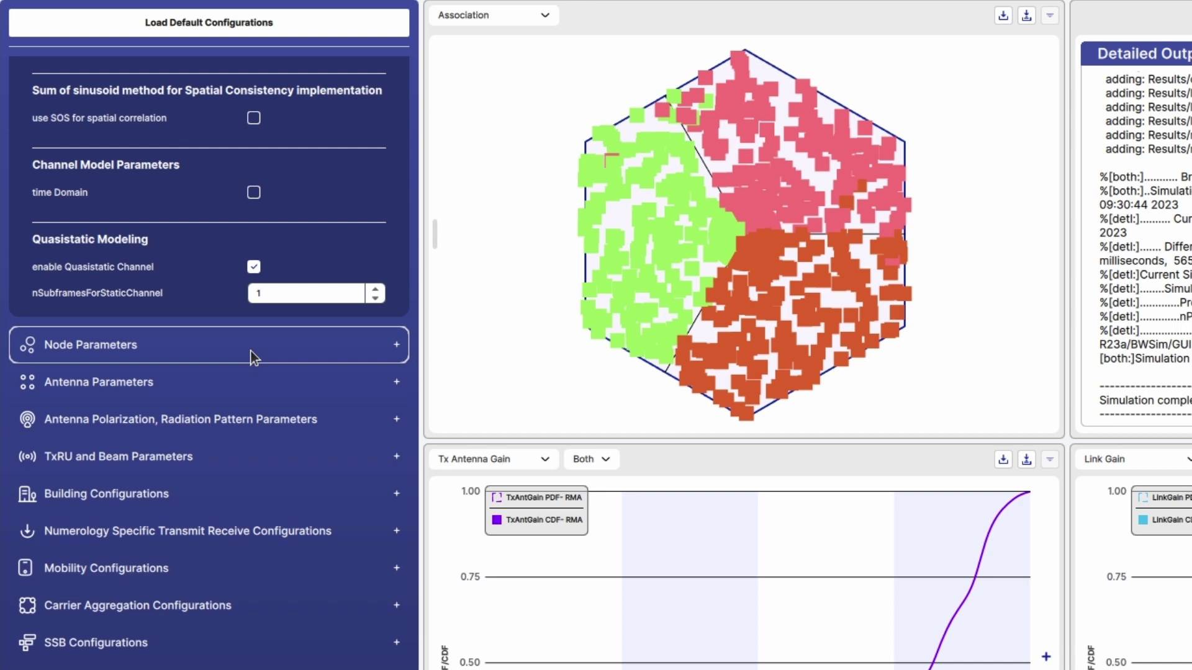
pyautogui.click(251, 345)
pyautogui.click(259, 141)
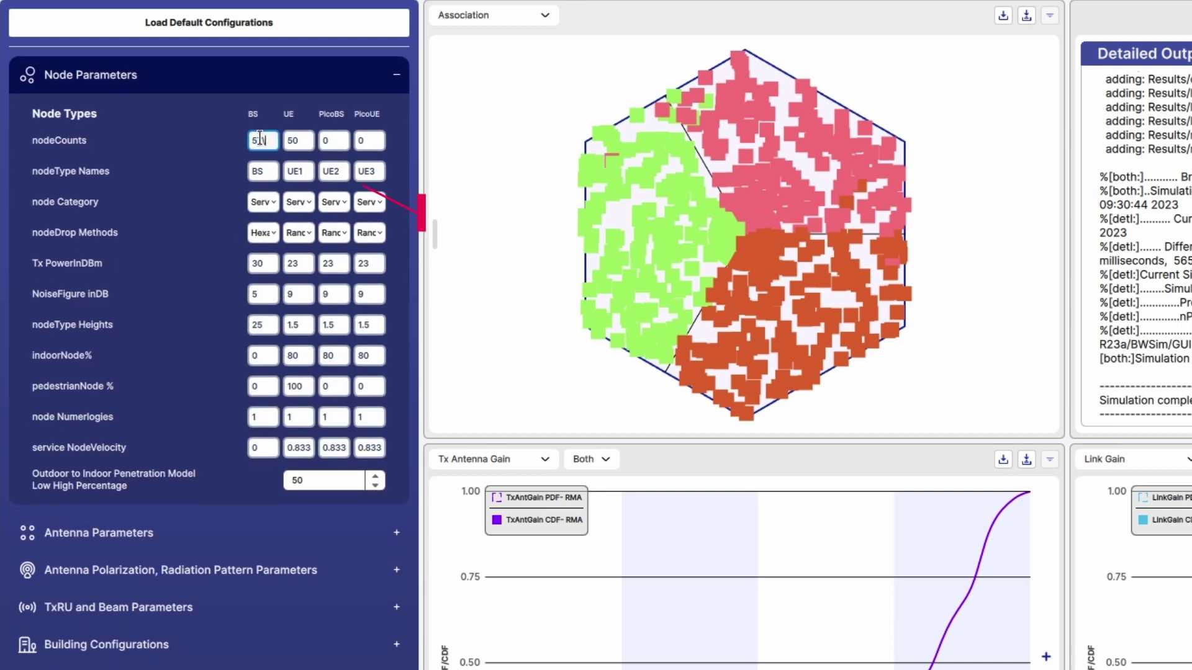
pyautogui.press('BackSpace')
pyautogui.press('BackSpace')
pyautogui.write('3')
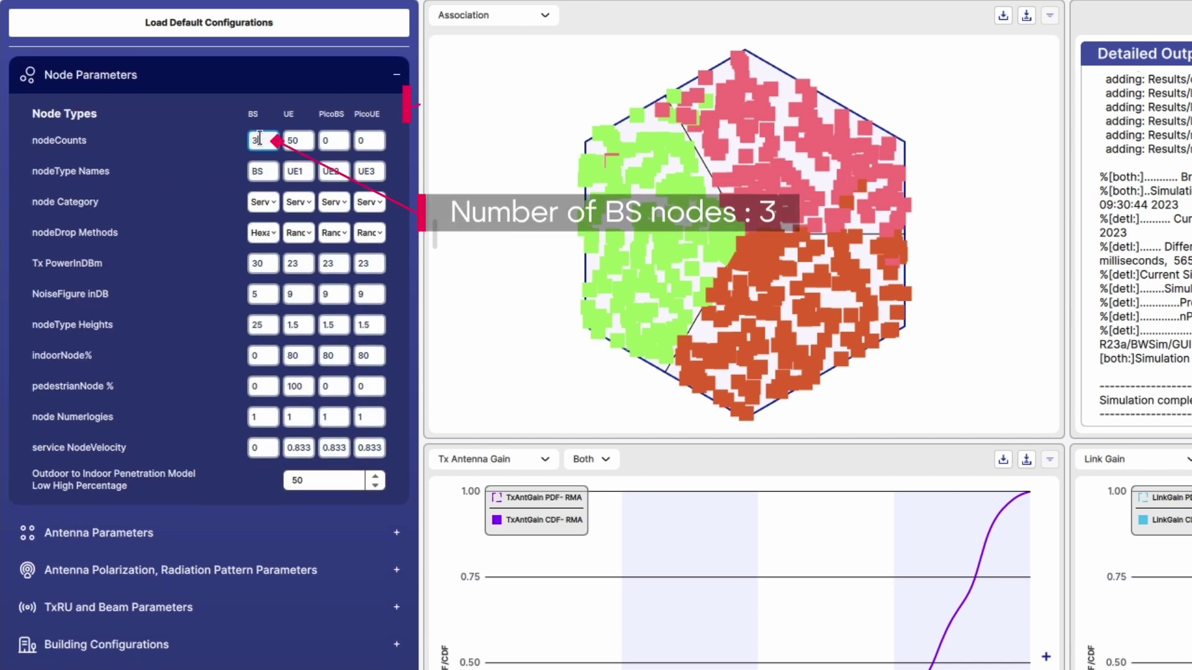
pyautogui.click(309, 141)
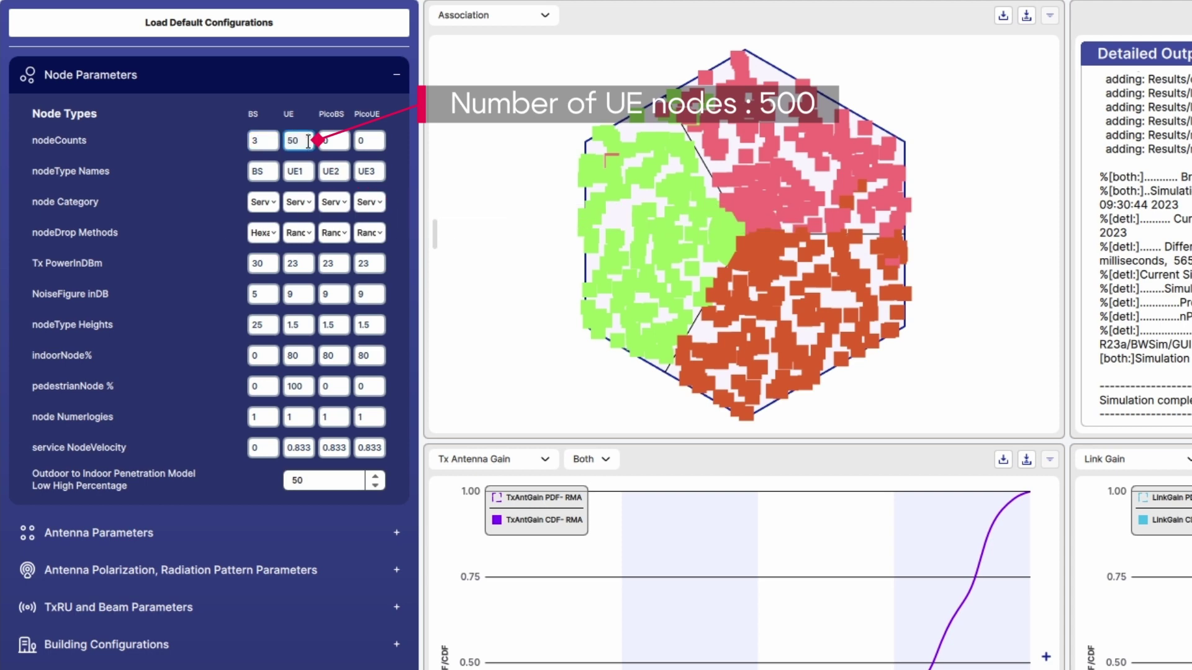
pyautogui.write('0')
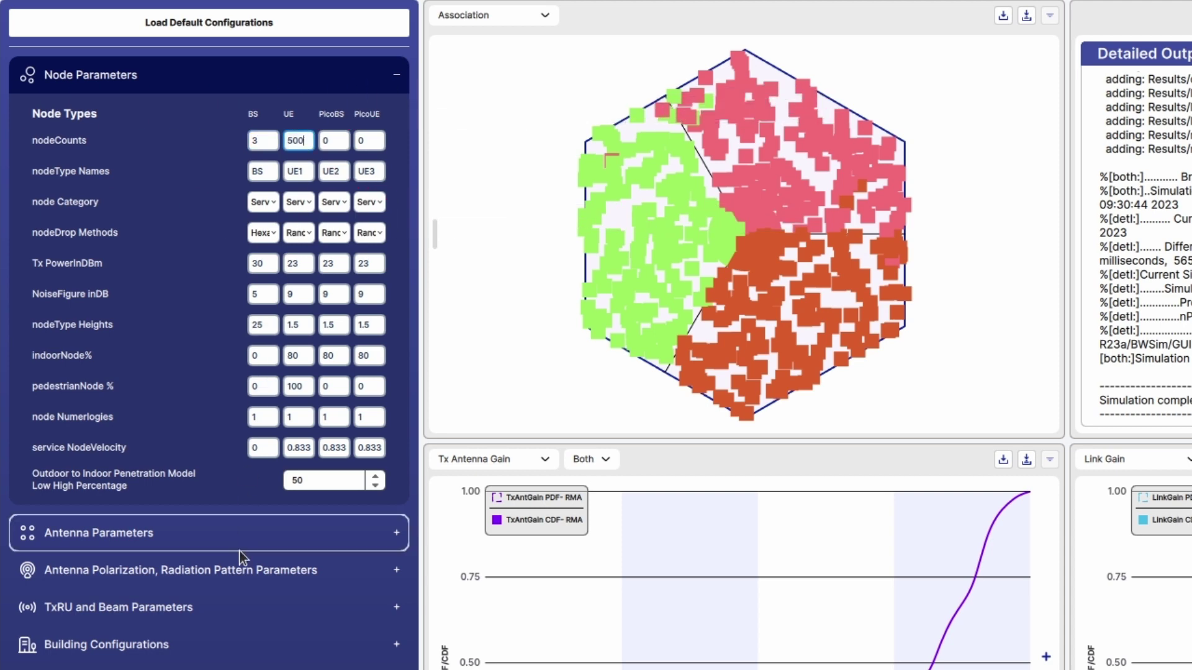
# Step: Run the urban macro simulation under the name UMA
pyautogui.scroll(-5, 239, 555)
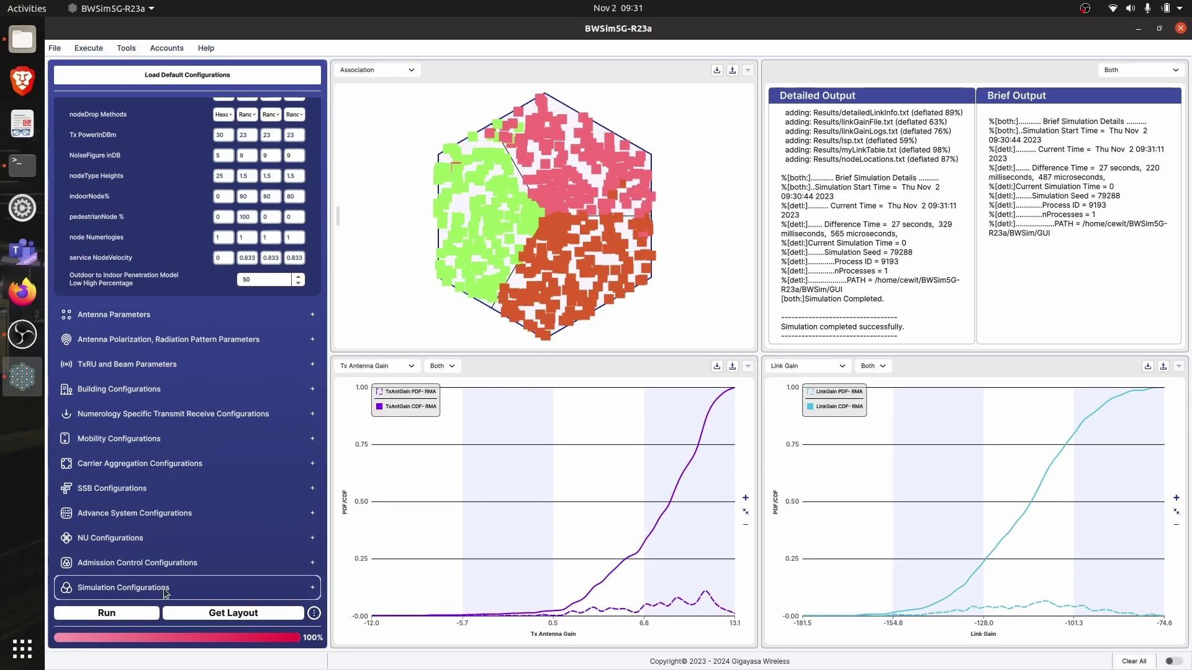
pyautogui.click(118, 611)
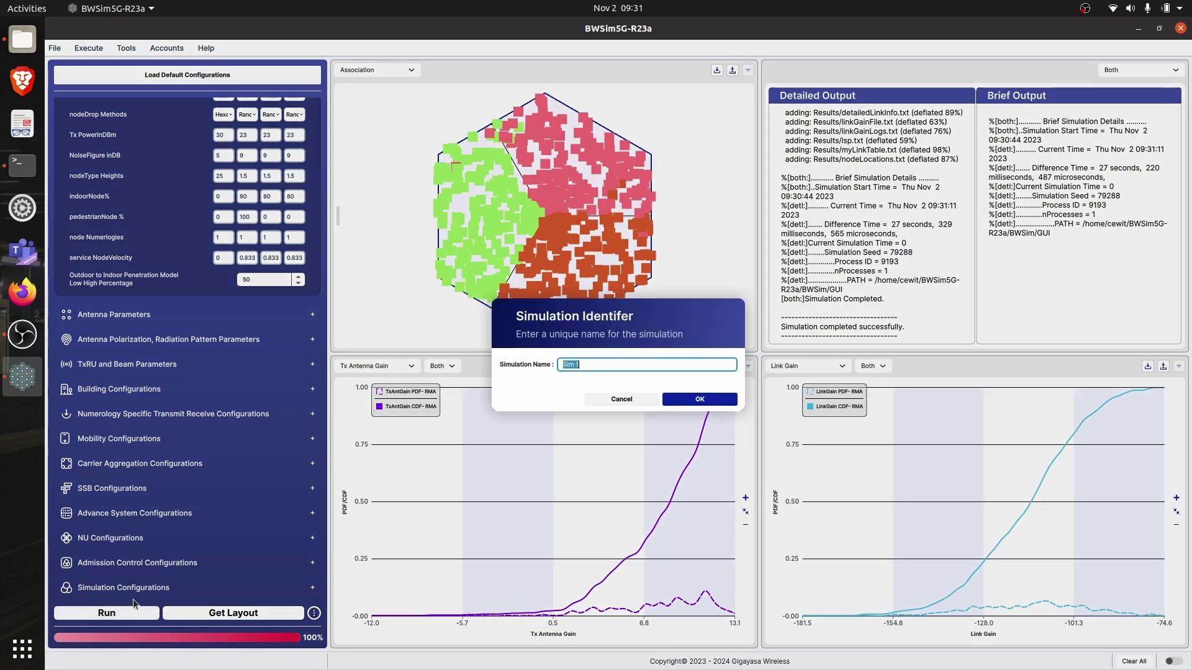
pyautogui.write('UMA')
pyautogui.click(696, 398)
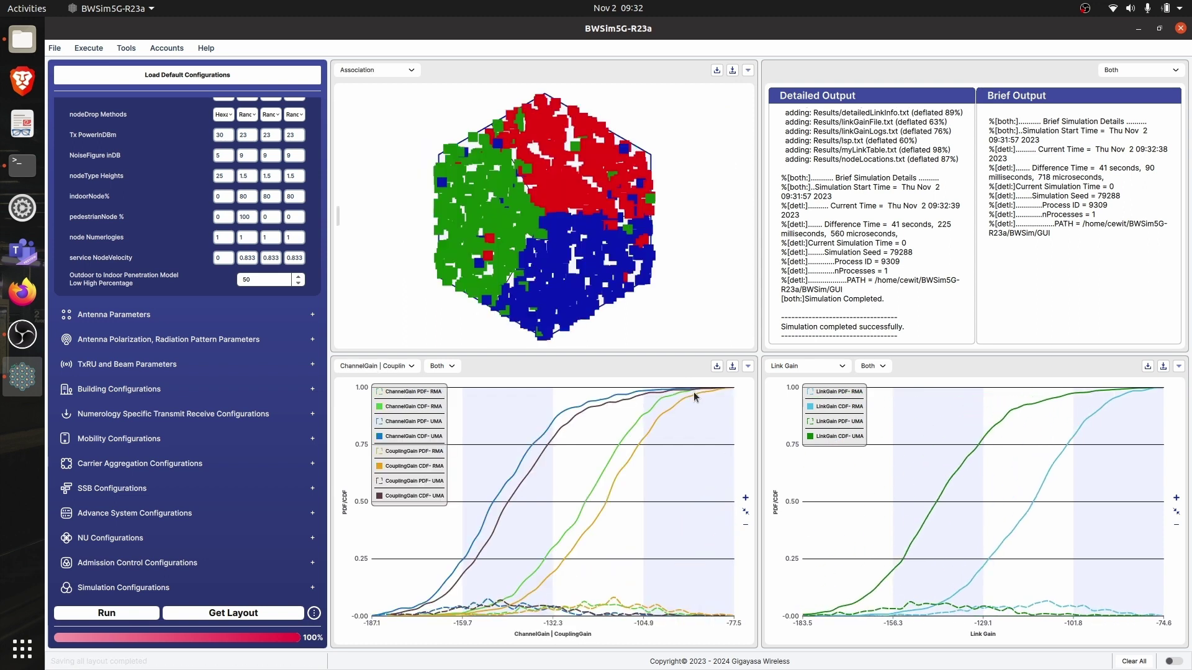
# Step: Change the system terrain to Terrain 5G Urban Micro and set the cell intersite distance to 1732
pyautogui.scroll(5, 282, 145)
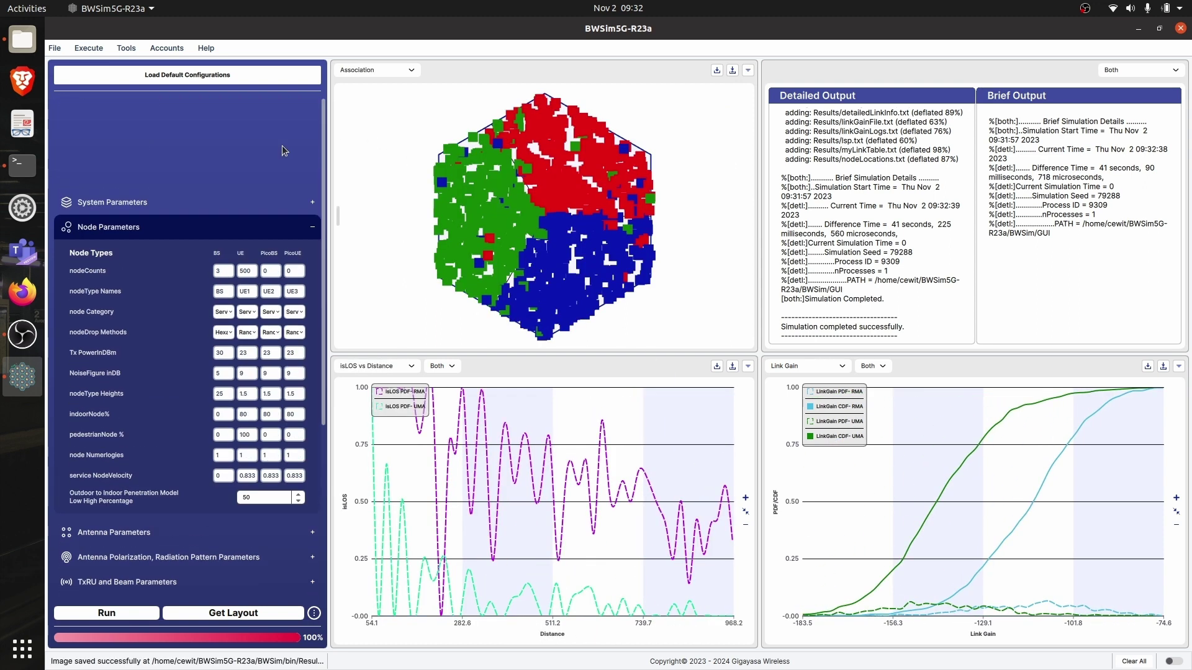
pyautogui.click(299, 121)
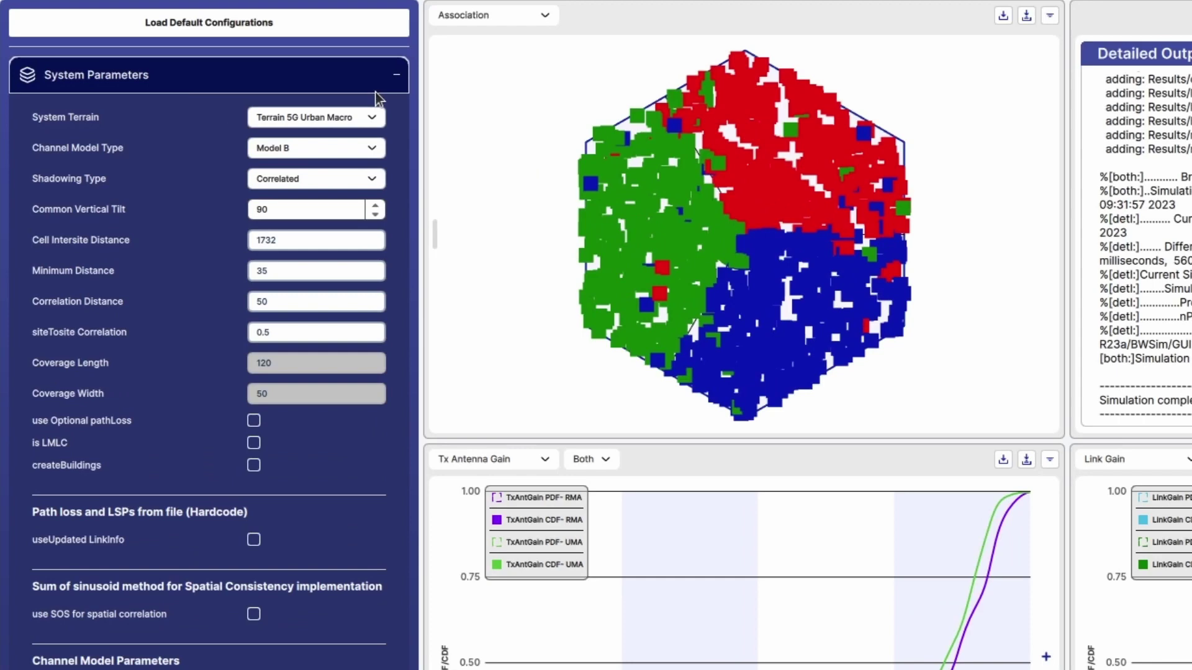
pyautogui.click(350, 121)
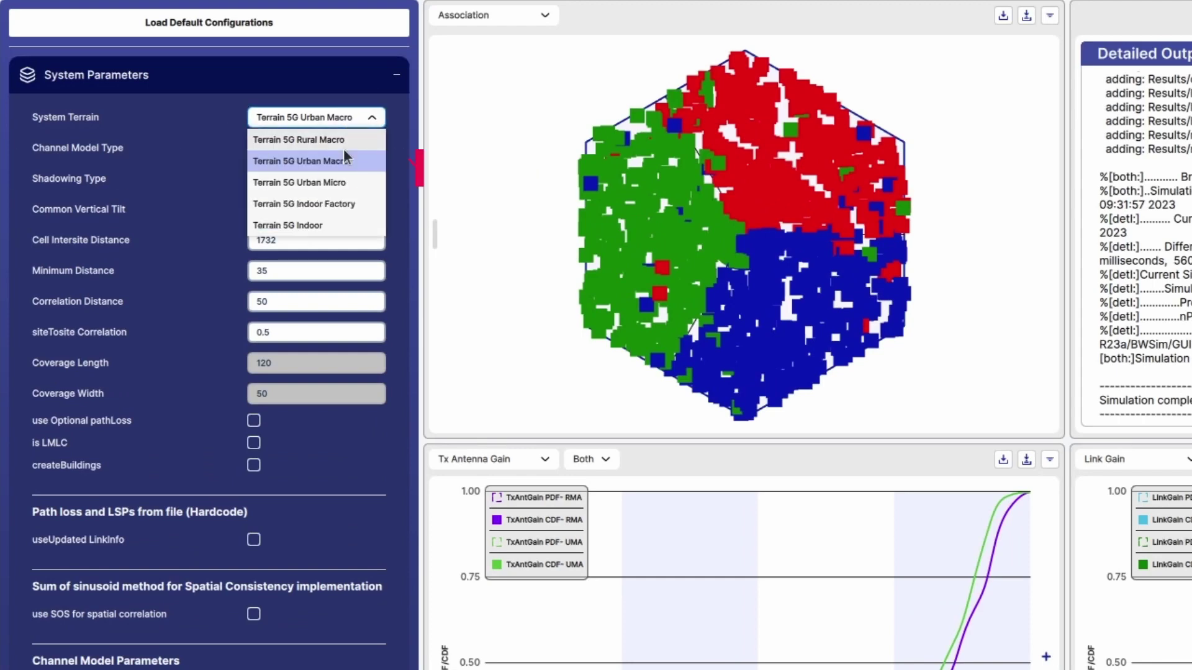
pyautogui.click(346, 181)
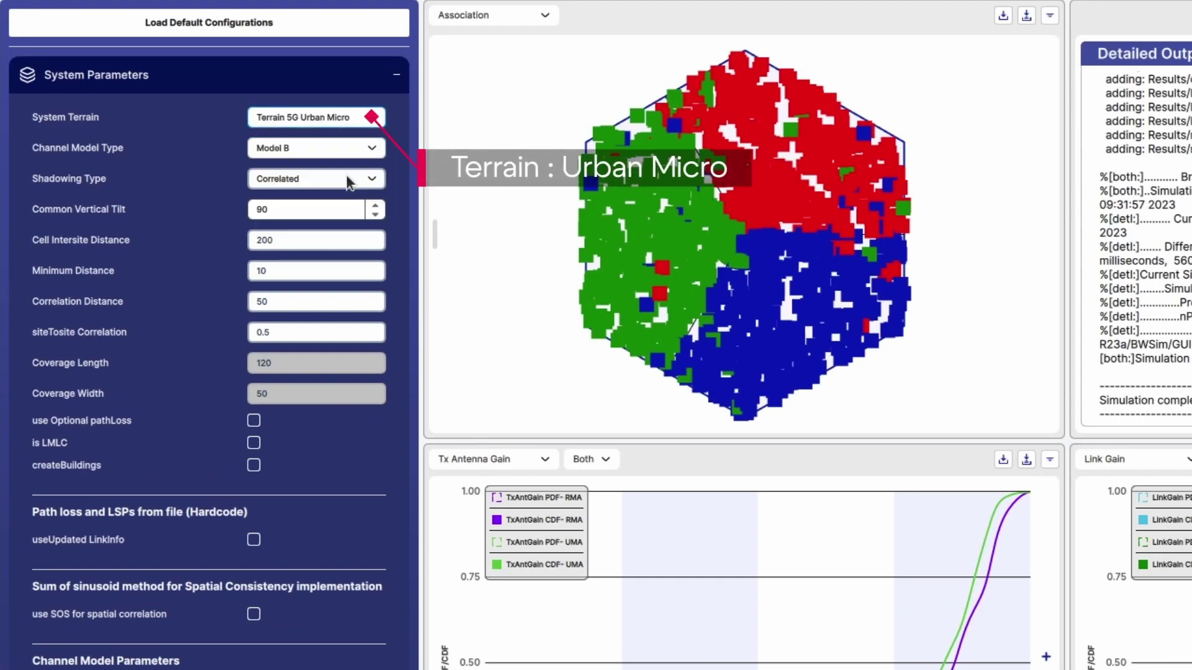
pyautogui.doubleClick(270, 239)
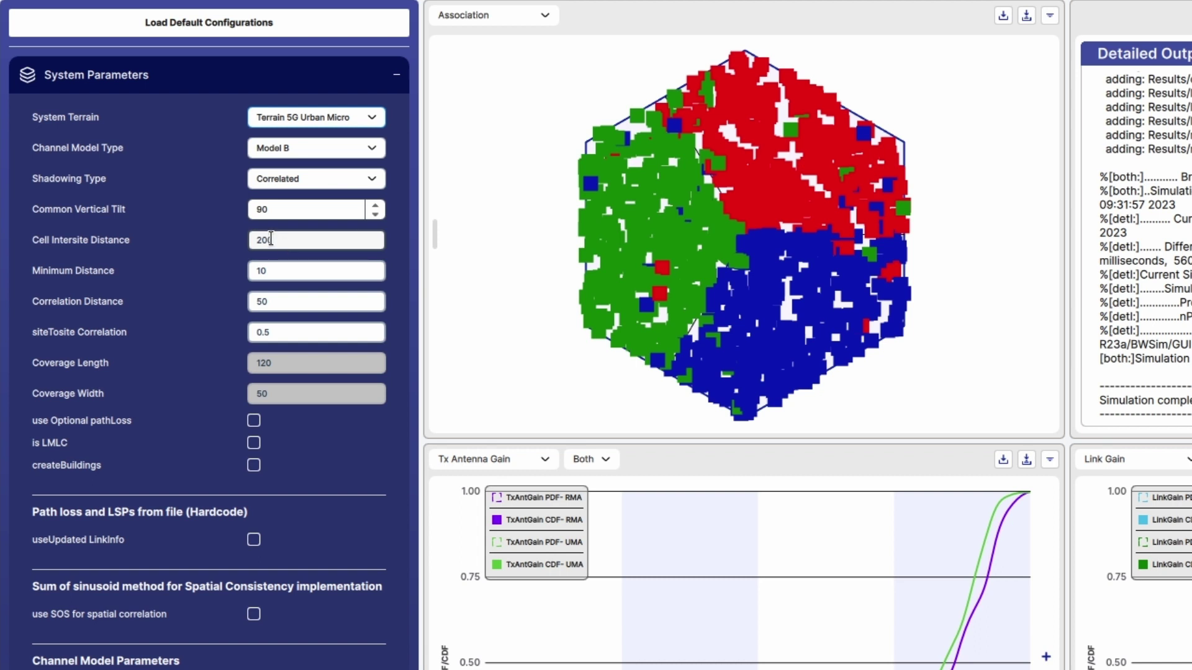
pyautogui.write('1')
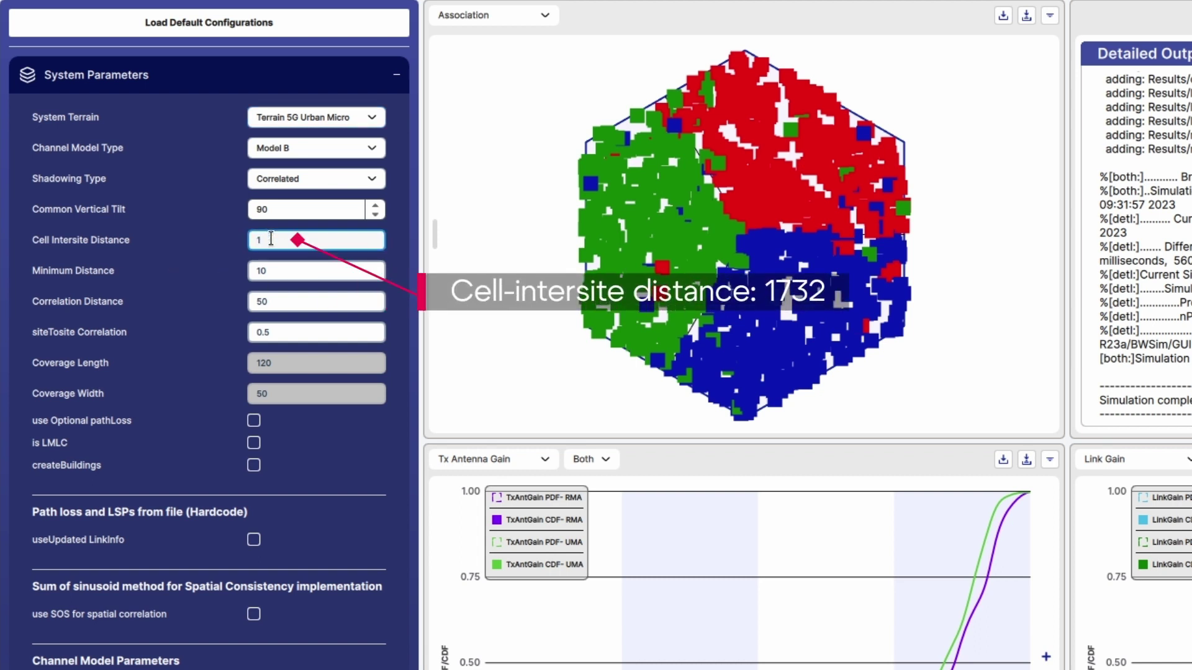
pyautogui.write('732')
# Step: Set the node counts for the urban micro setup to 3 BS nodes and 500 UE nodes
pyautogui.scroll(-5, 252, 620)
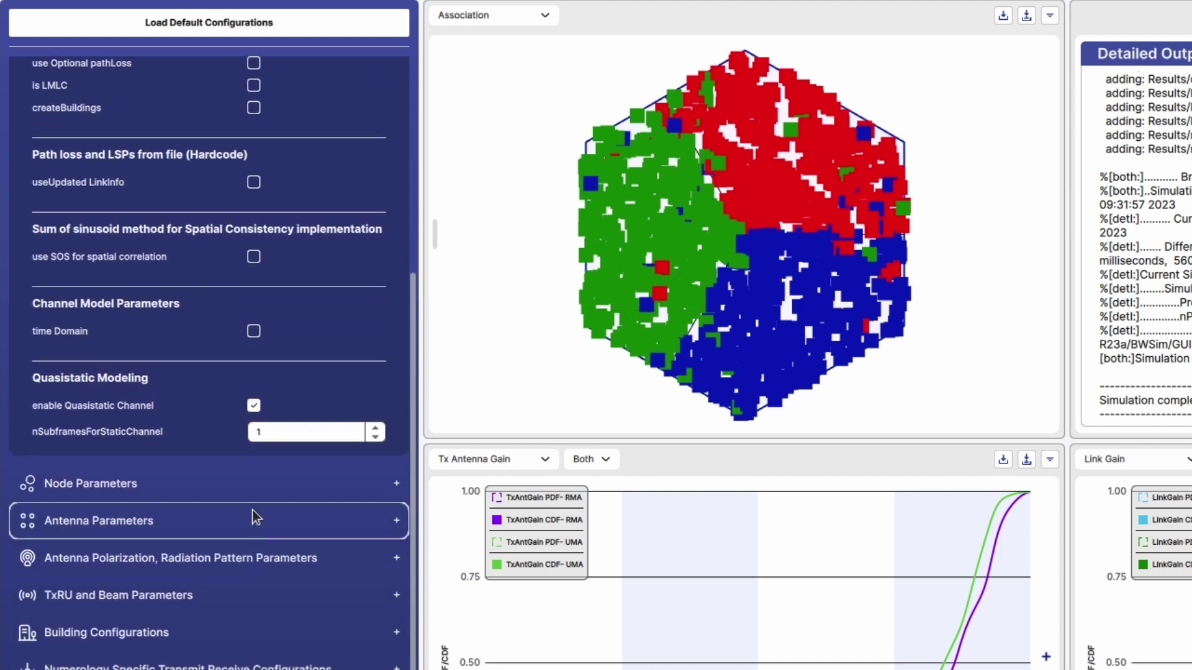
pyautogui.click(254, 496)
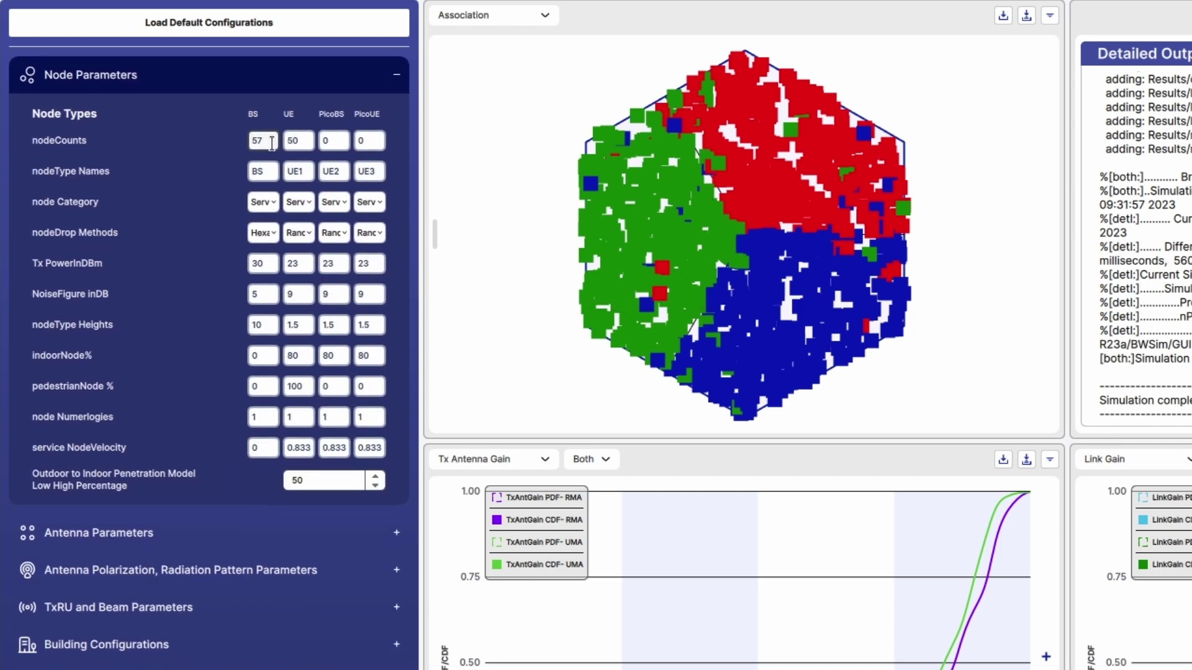
pyautogui.doubleClick(272, 142)
pyautogui.press('BackSpace')
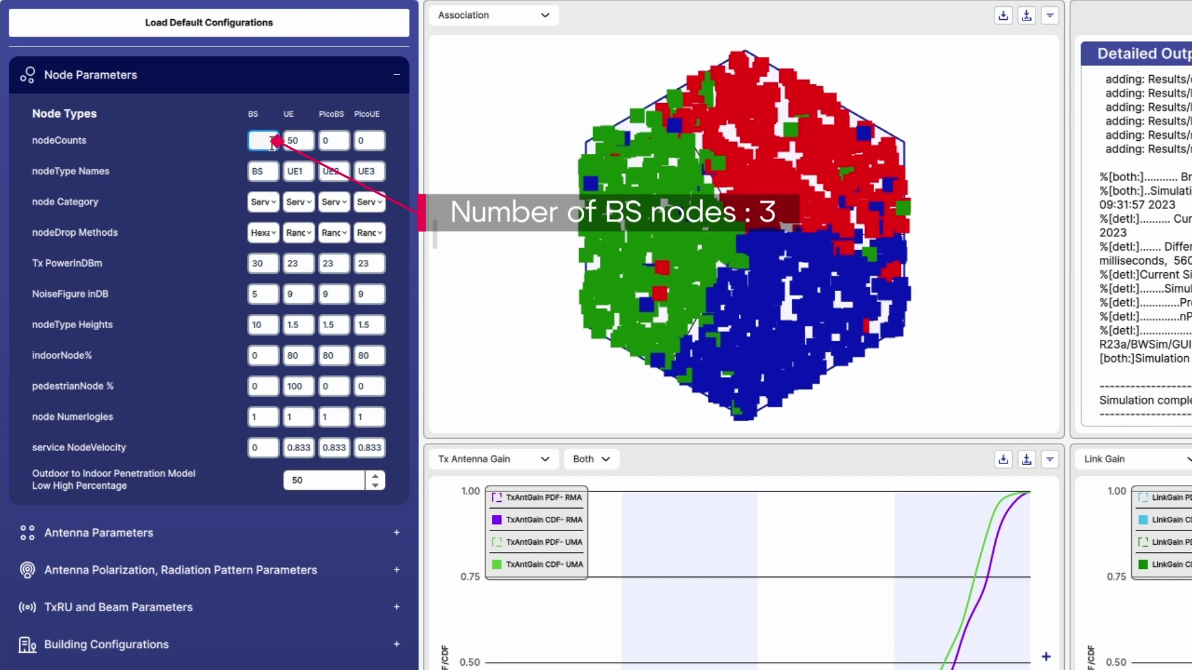
pyautogui.write('3')
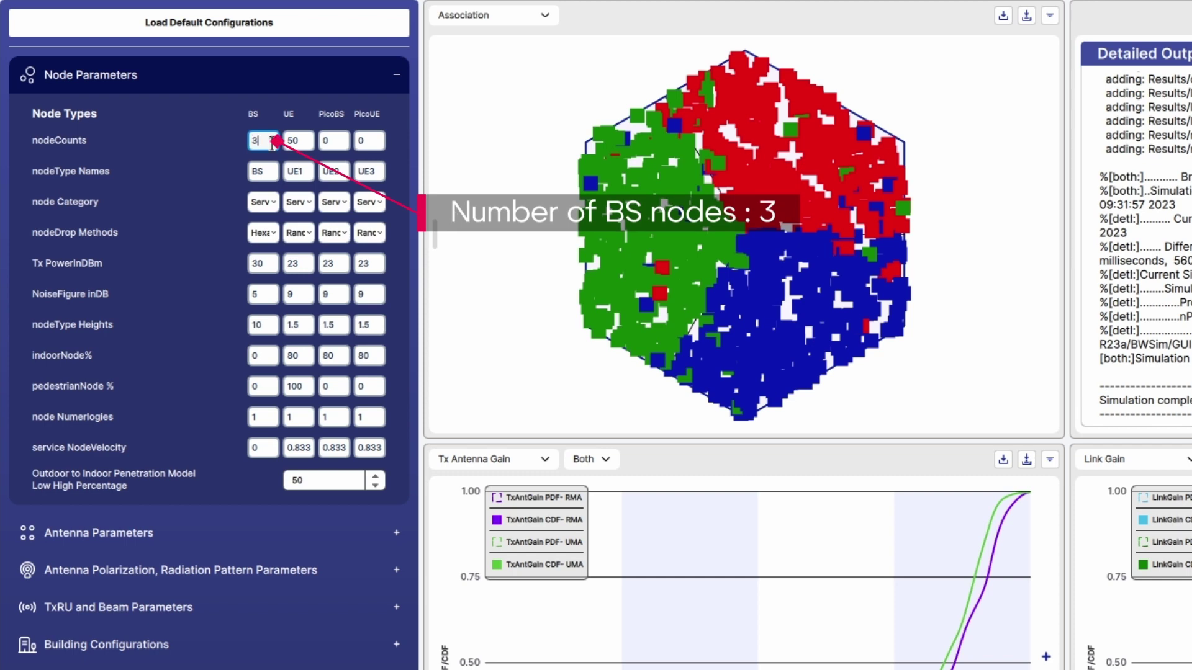
pyautogui.click(305, 143)
pyautogui.write('0')
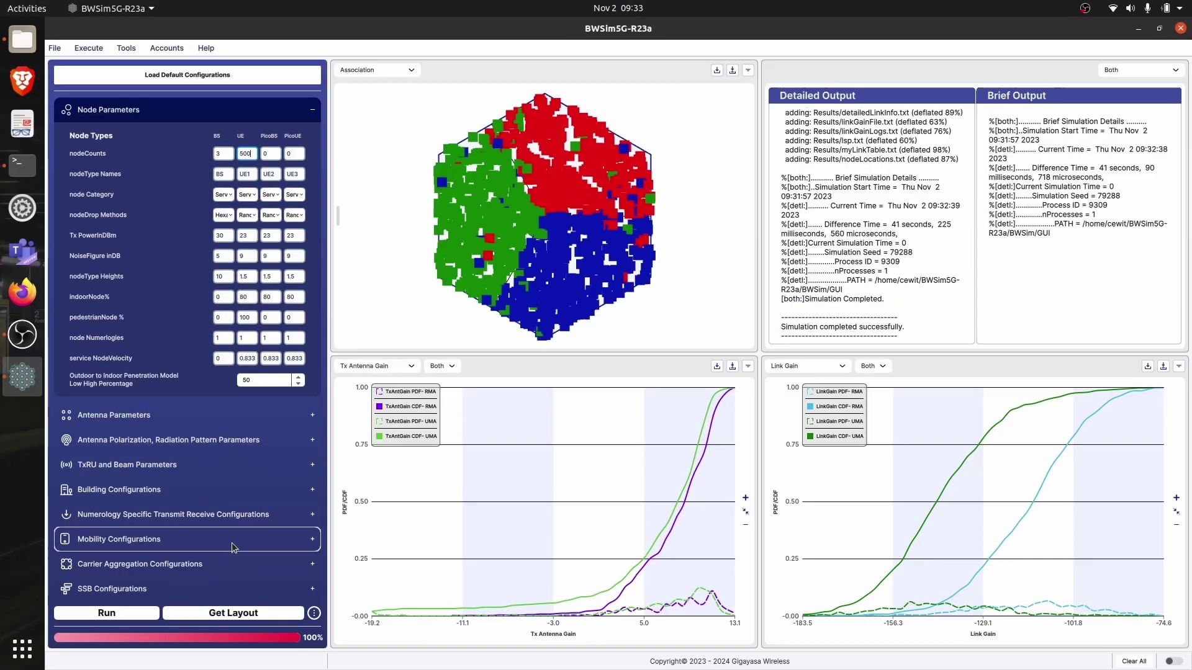
# Step: Run the urban micro simulation under the name UMI
pyautogui.click(134, 606)
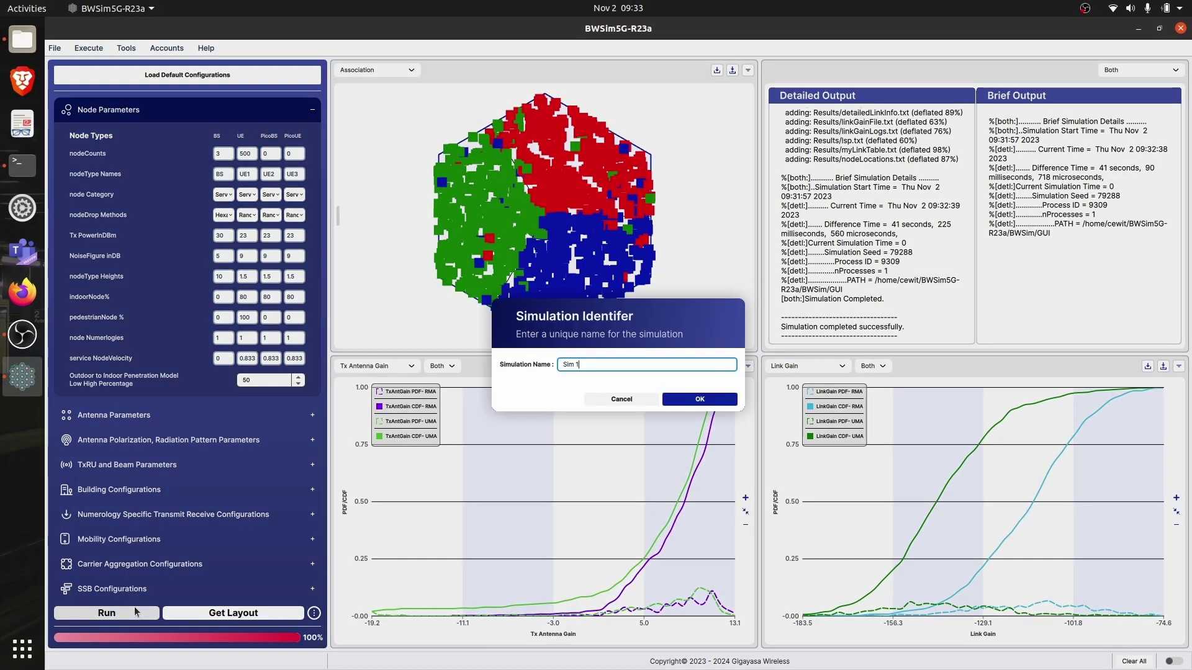
pyautogui.hotkey('ctrl', 'a')
pyautogui.write('UM')
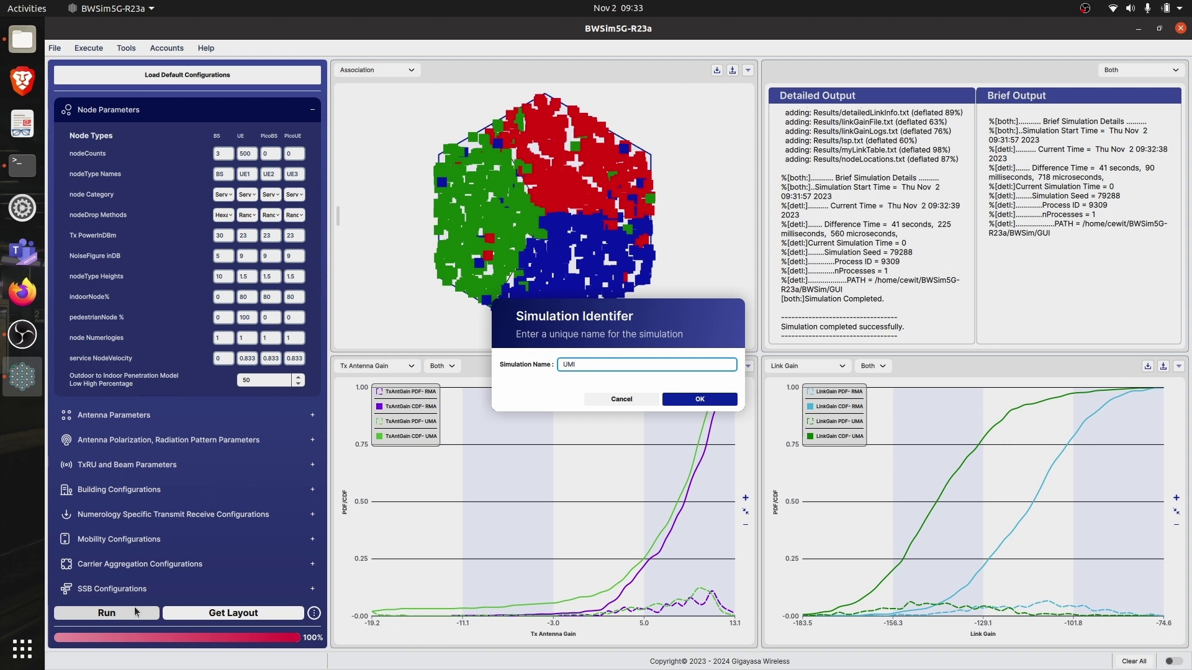
pyautogui.click(705, 398)
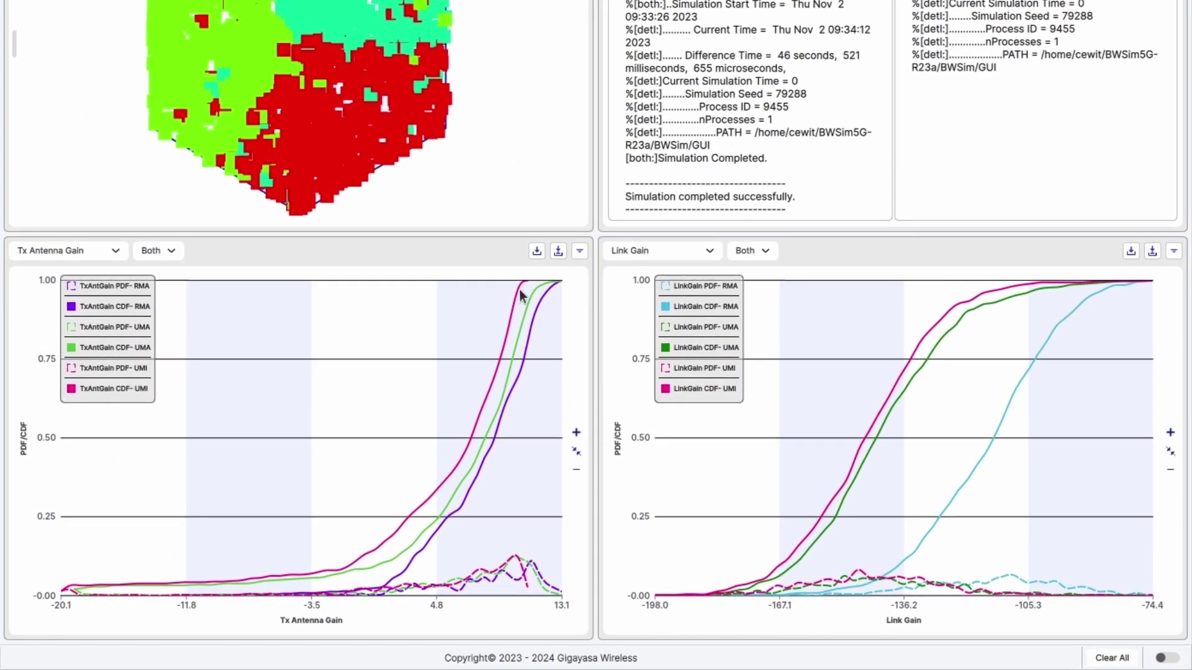
# Step: Switch the Tx Antenna Gain chart to PathlossInDB vs Distance and the Link Gain chart to PathlossInDB to compare the three terrains
pyautogui.click(60, 251)
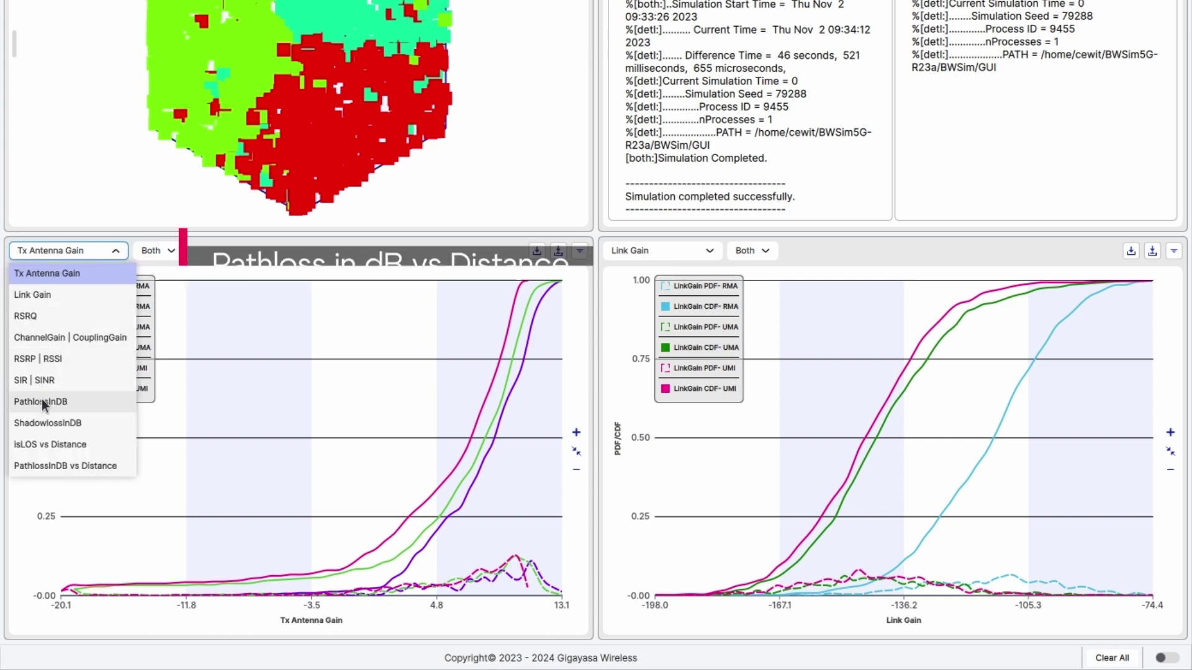
pyautogui.click(50, 461)
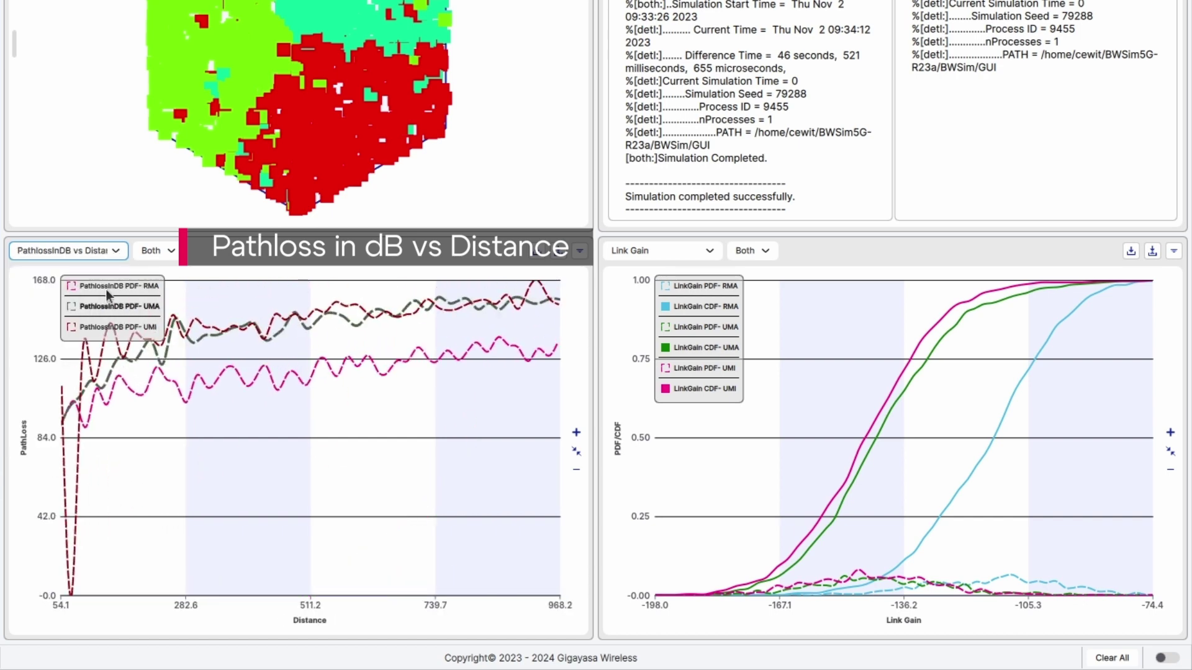
pyautogui.click(632, 247)
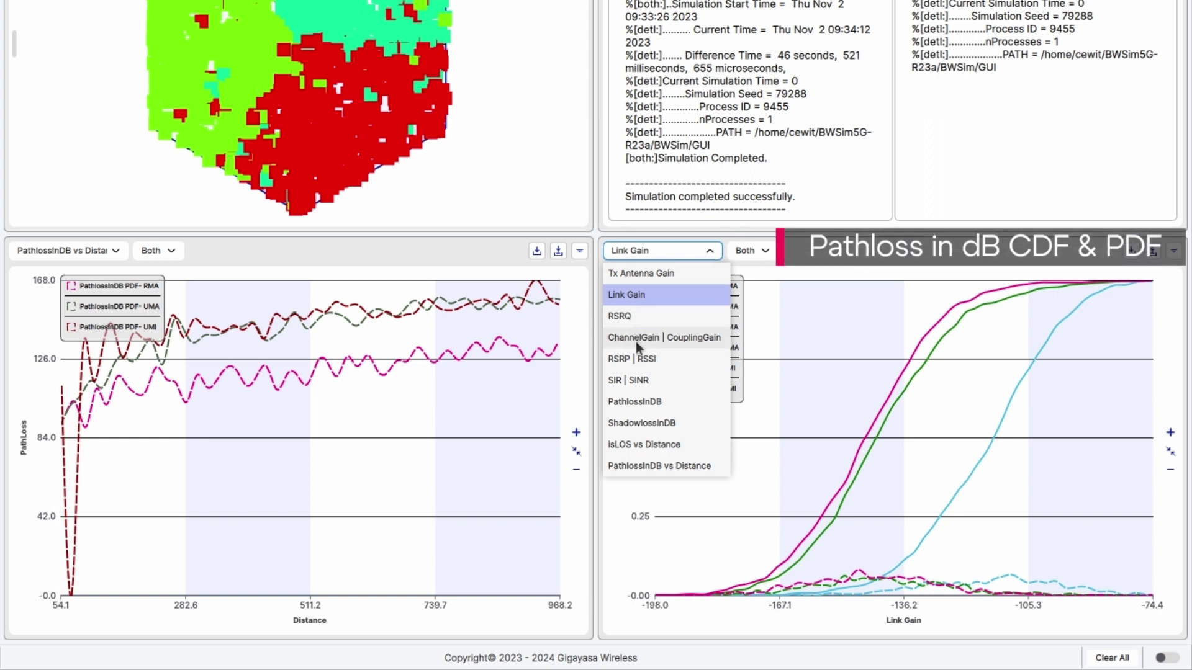
pyautogui.click(638, 401)
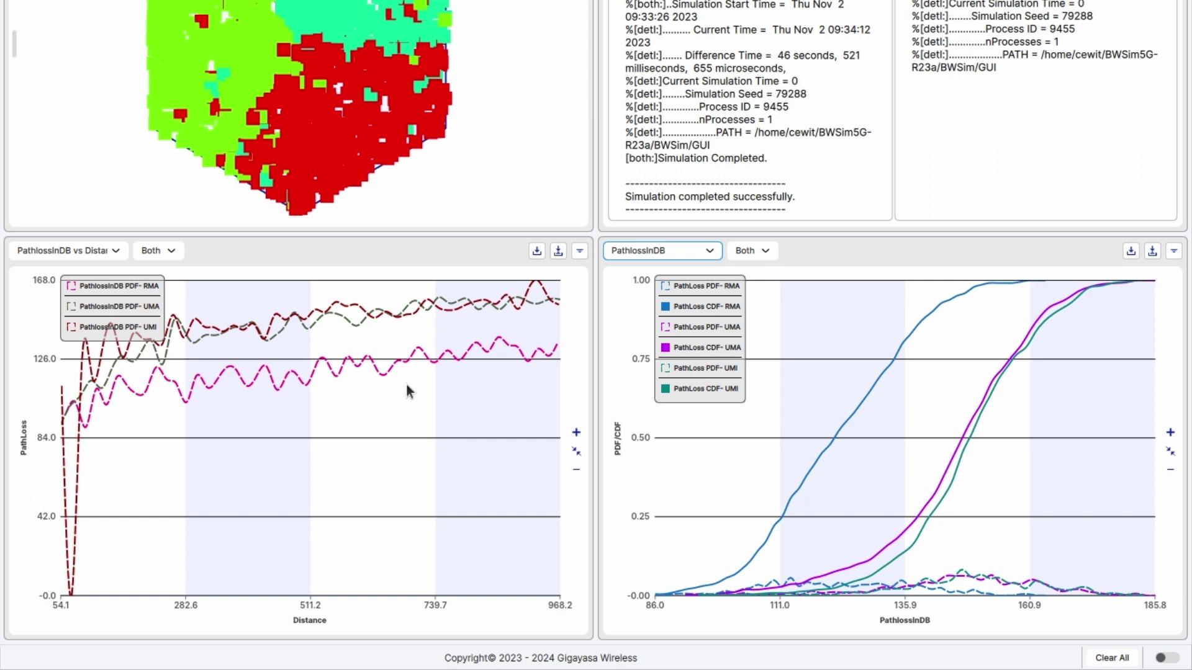
pyautogui.moveTo(406, 382); pyautogui.dragTo(406, 400)
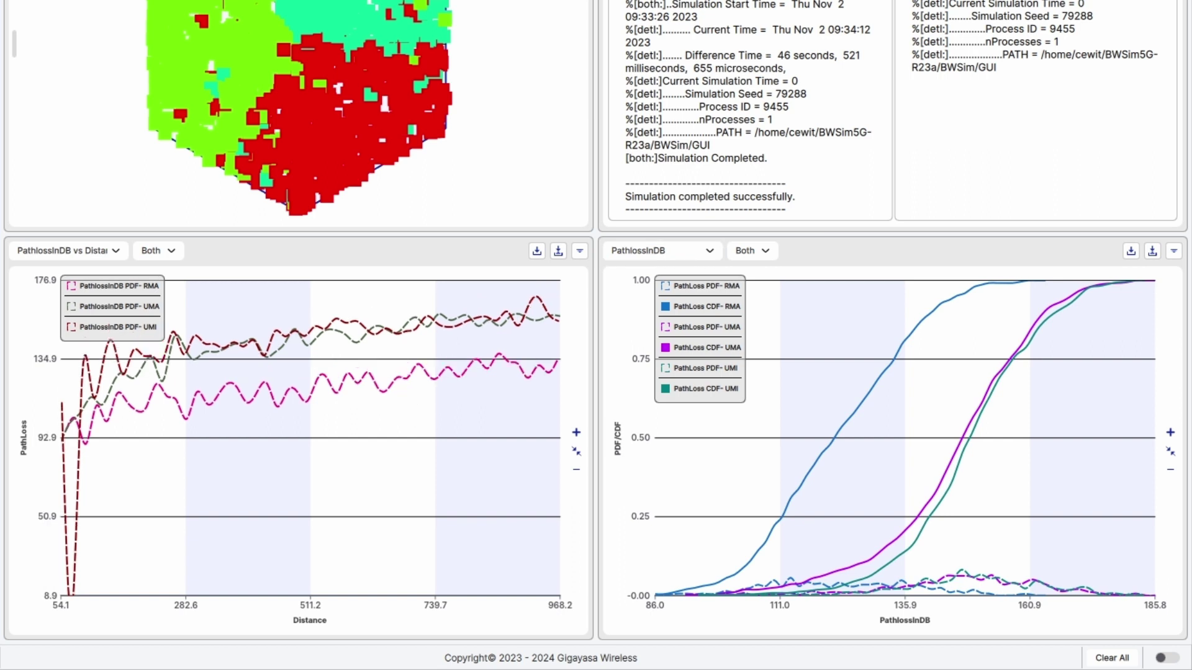
# Step: Replace the PathlossInDB vs Distance plot with isLOS vs Distance to examine line-of-sight probability across the terrains
pyautogui.click(116, 251)
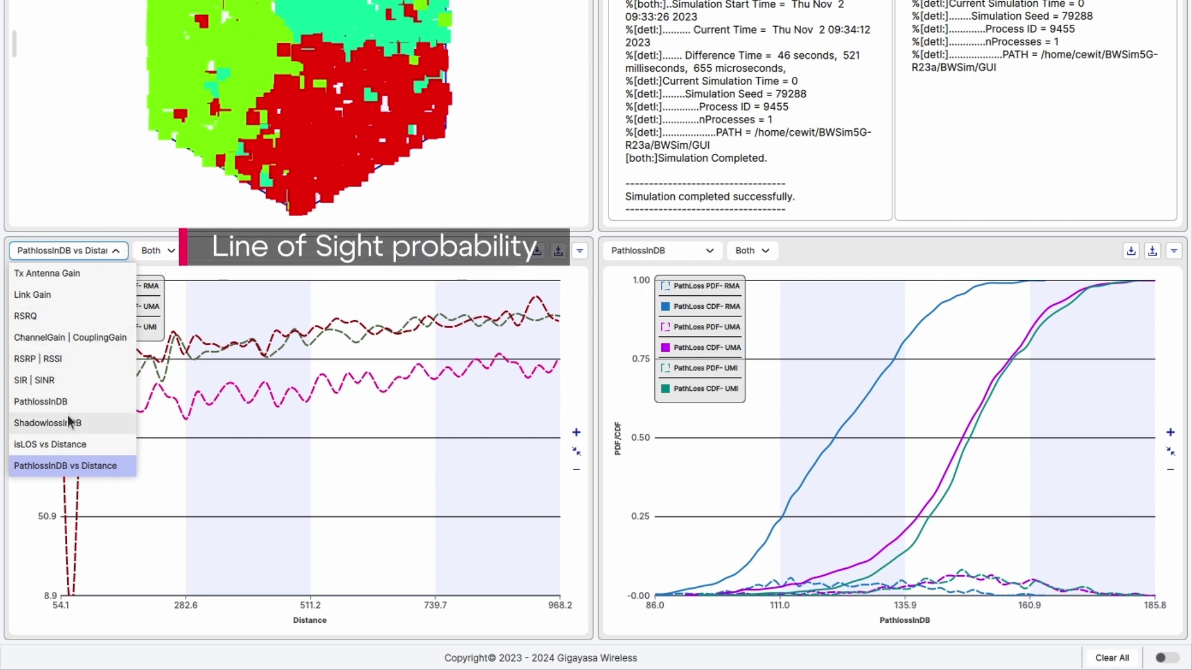
pyautogui.click(75, 444)
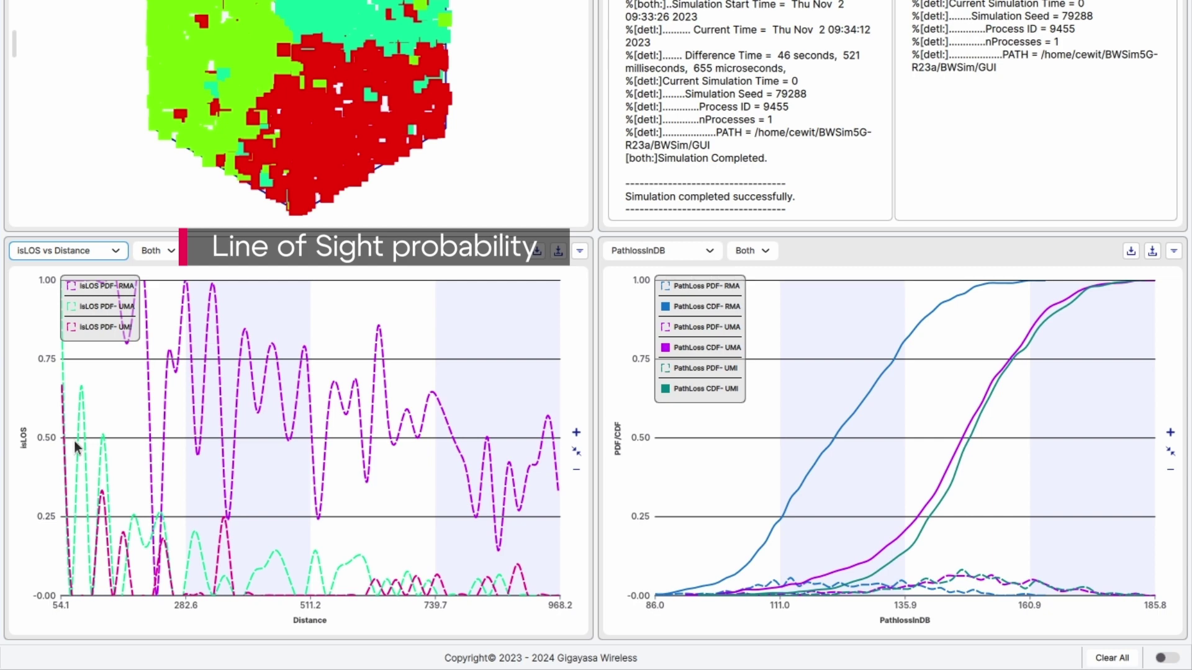
pyautogui.click(576, 469)
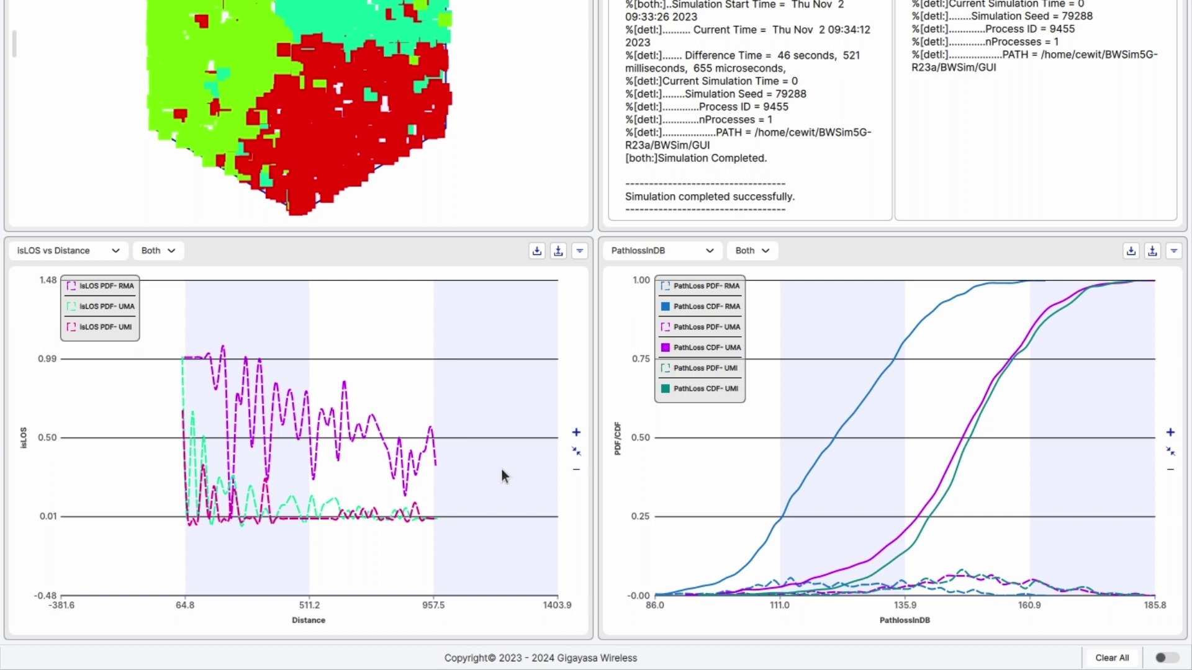
# Step: Switch the isLOS vs Distance chart to ShadowlossInDB and the PathlossInDB chart to Link Gain to compare the terrains
pyautogui.click(63, 256)
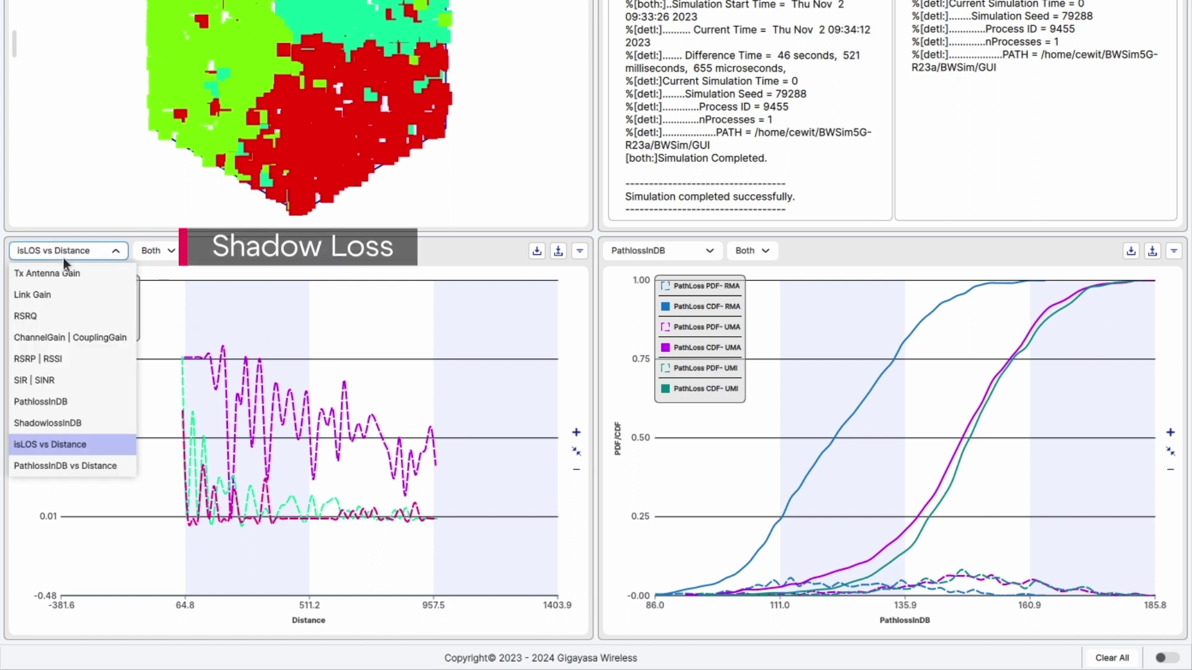
pyautogui.click(65, 419)
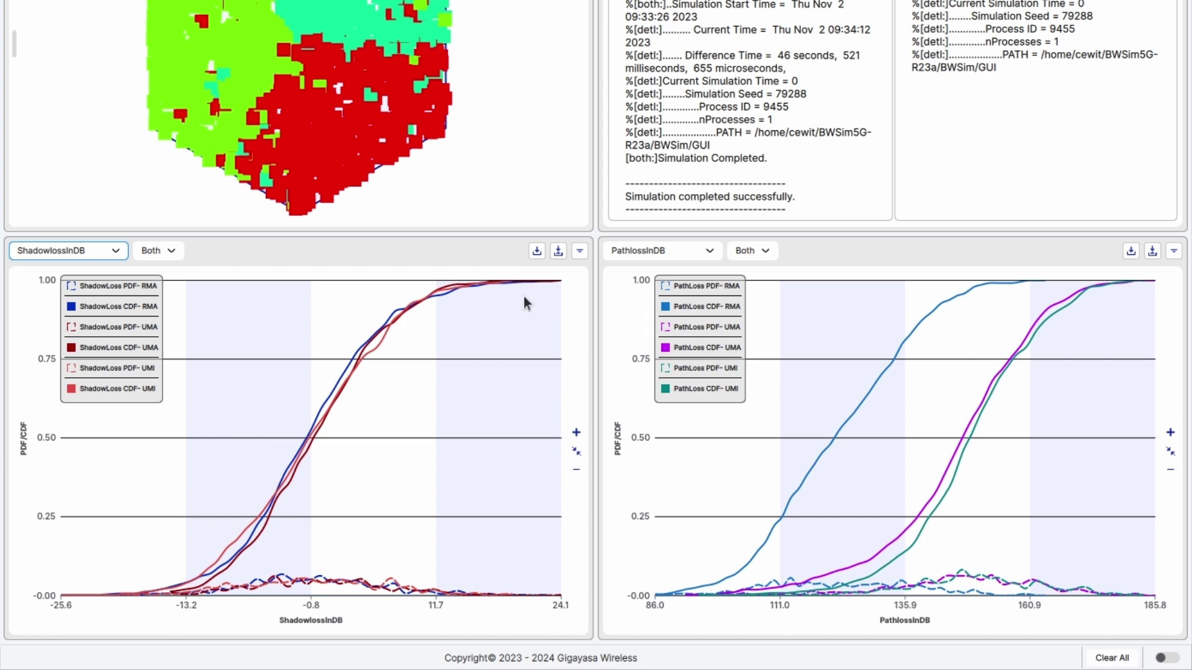
pyautogui.click(638, 252)
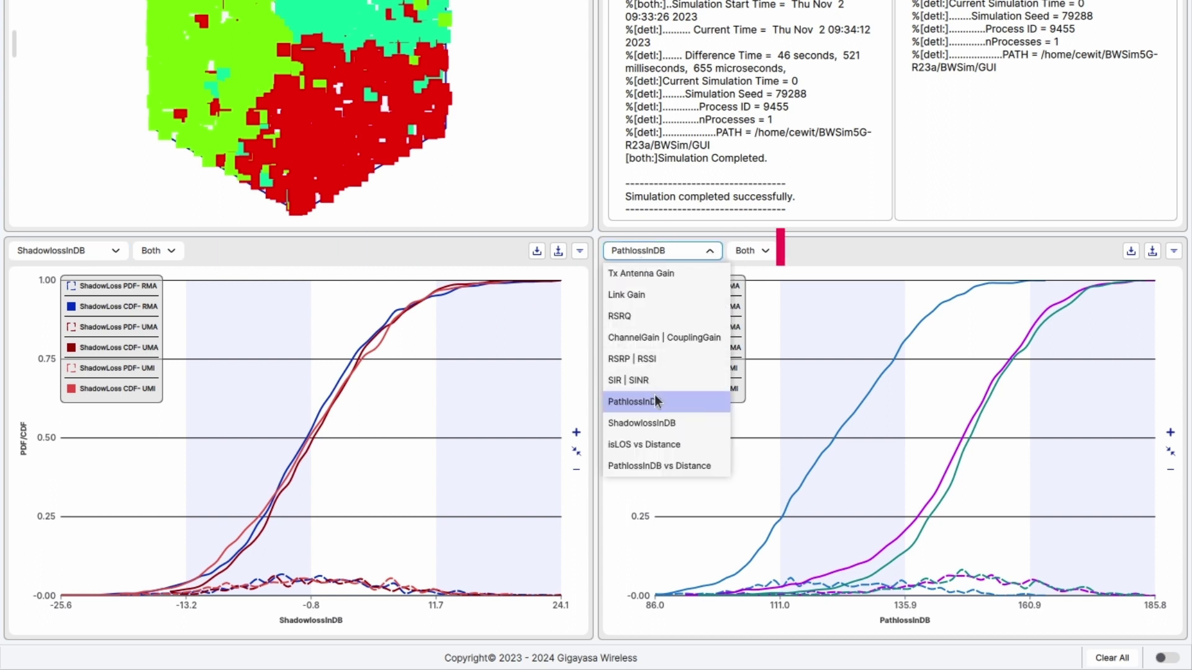
pyautogui.click(646, 294)
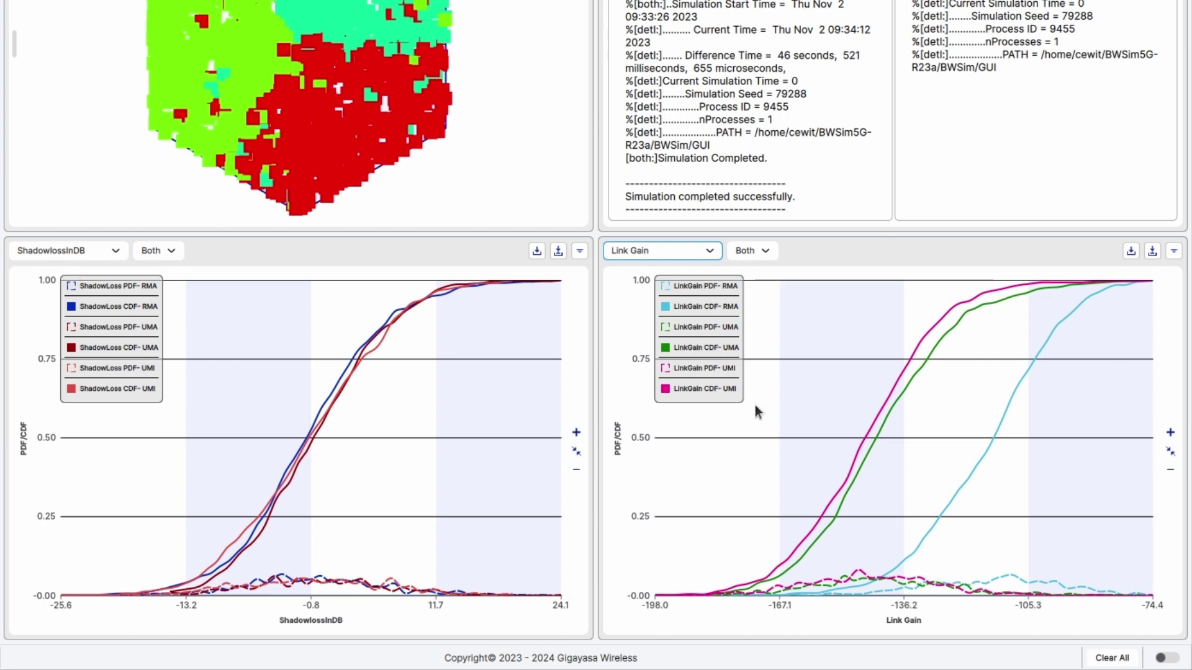
# Step: Set both the ShadowlossInDB chart and the Link Gain chart to plot ChannelGain | CouplingGain
pyautogui.click(88, 253)
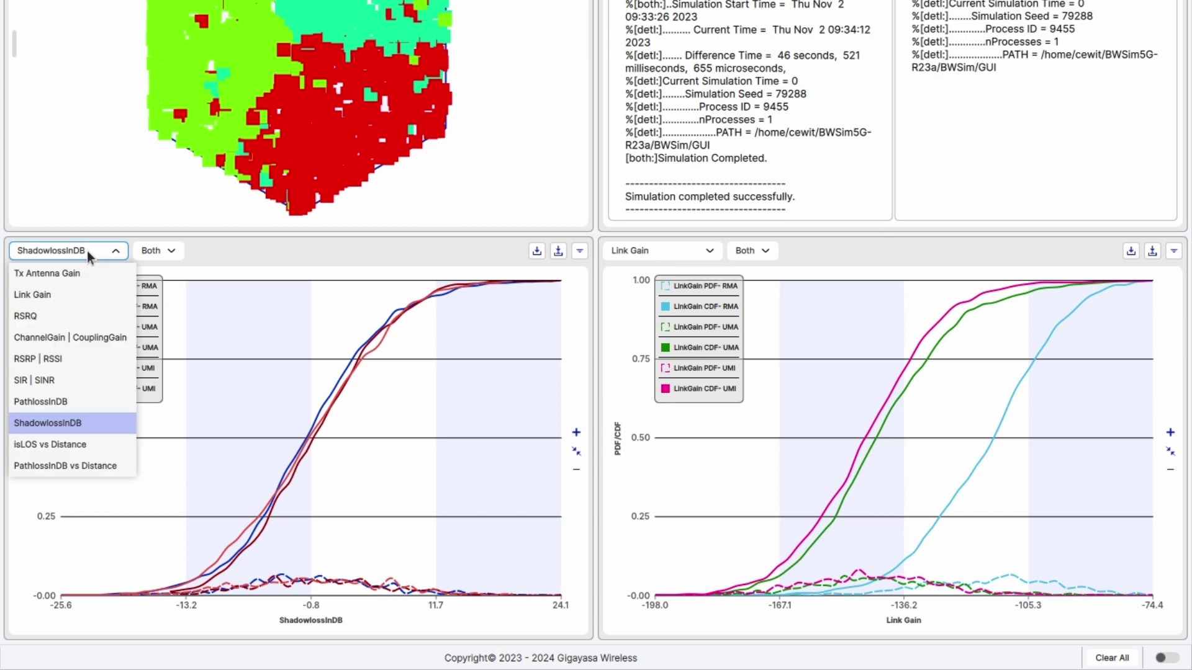
pyautogui.click(85, 341)
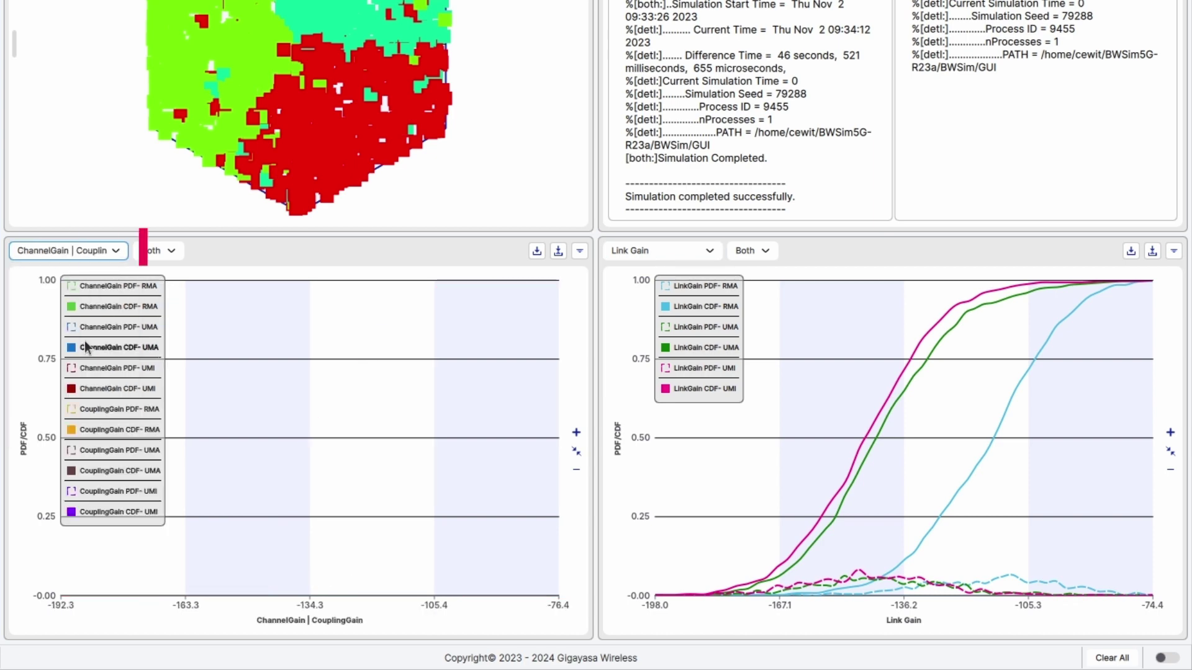
pyautogui.click(624, 254)
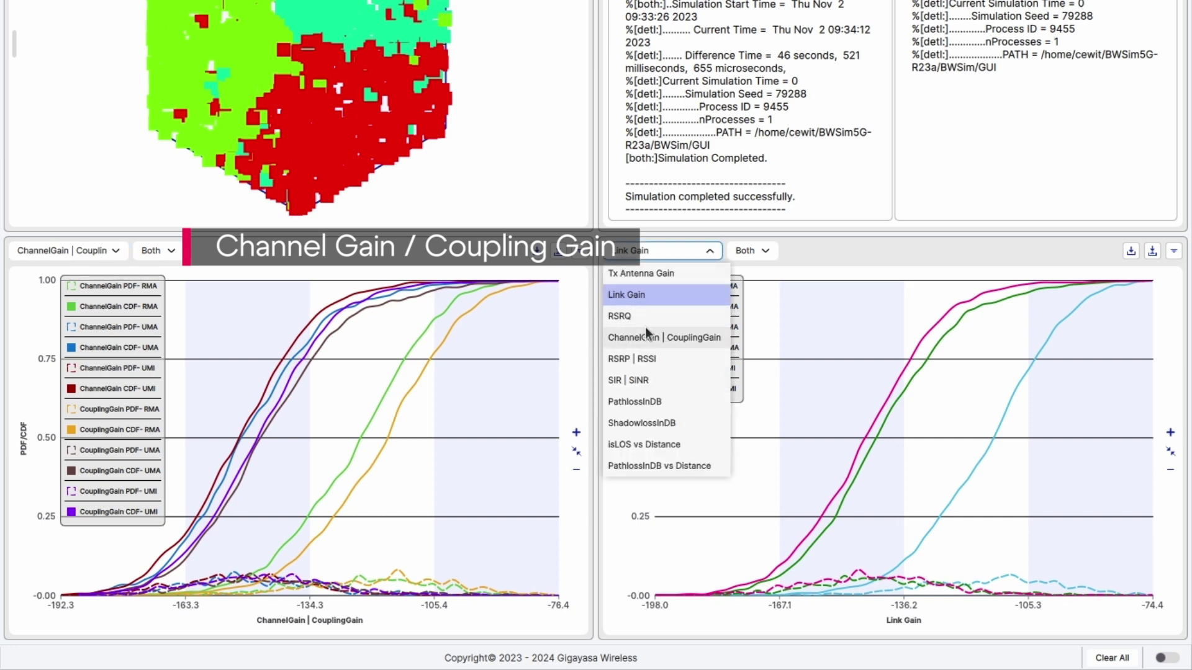
pyautogui.click(646, 336)
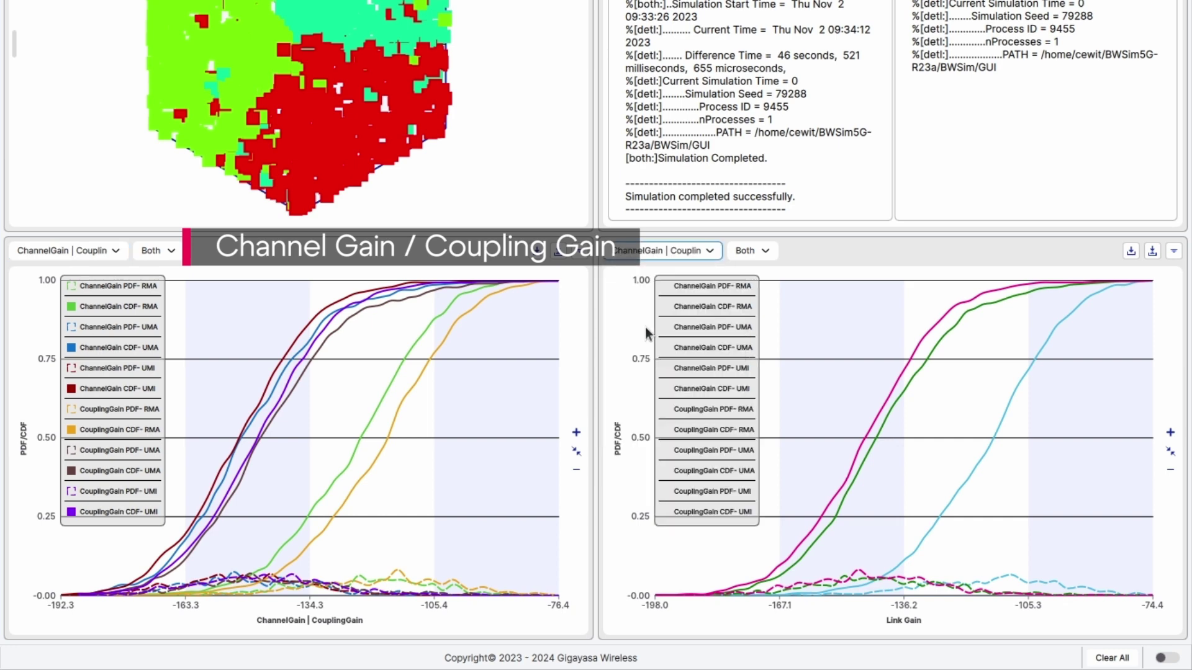
# Step: Limit the first ChannelGain | CouplingGain chart to CDF and hide its CouplingGain curves for RMA, UMA and UMI
pyautogui.click(173, 258)
pyautogui.click(176, 296)
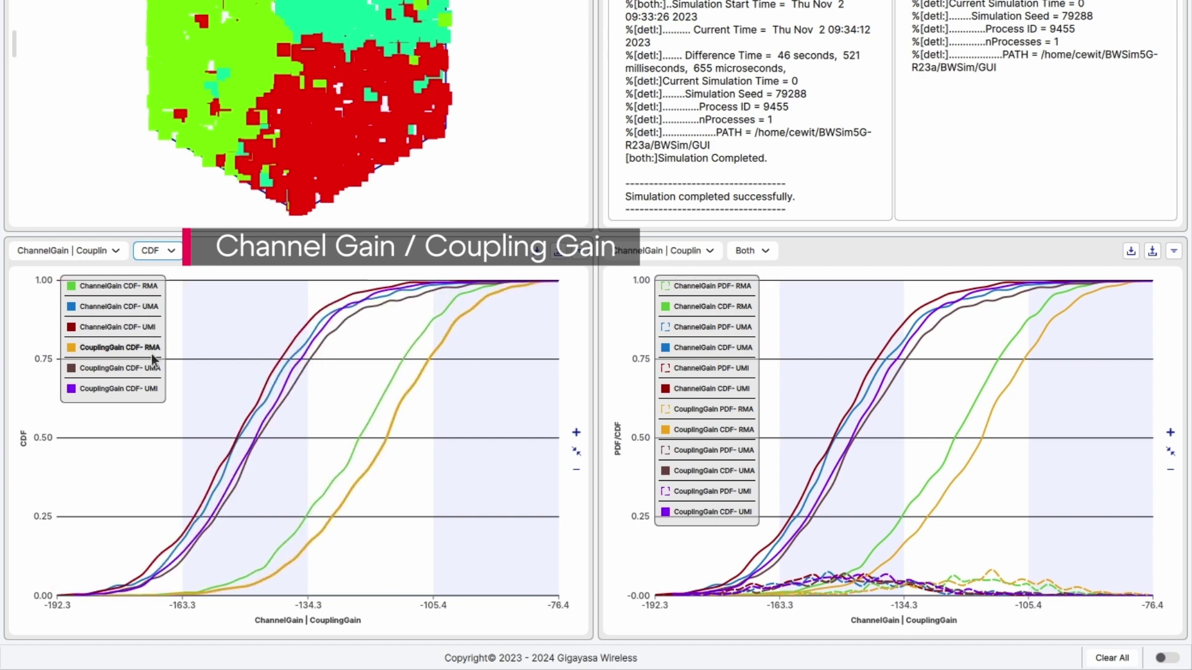
pyautogui.click(123, 351)
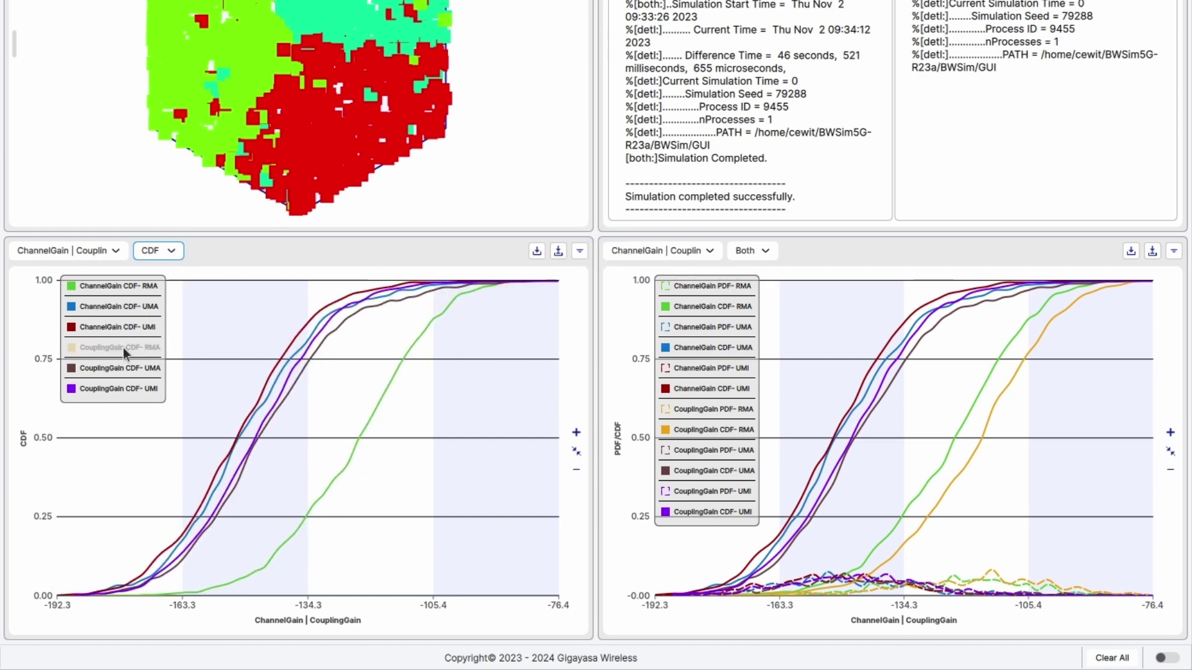
pyautogui.click(128, 367)
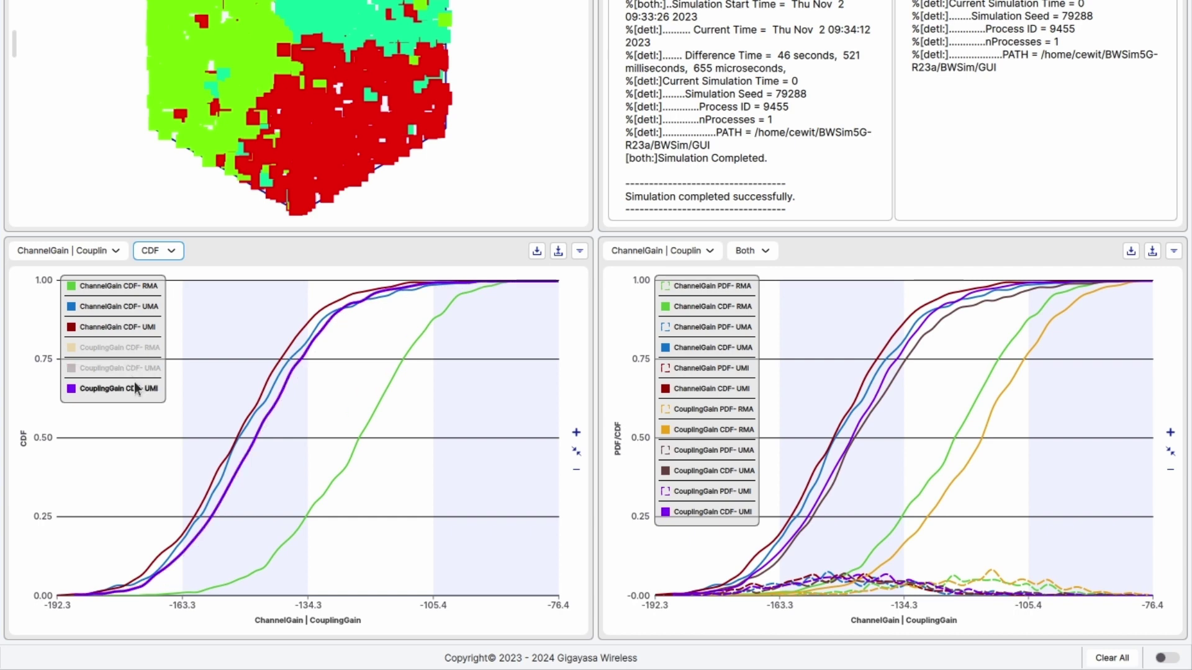
pyautogui.click(135, 387)
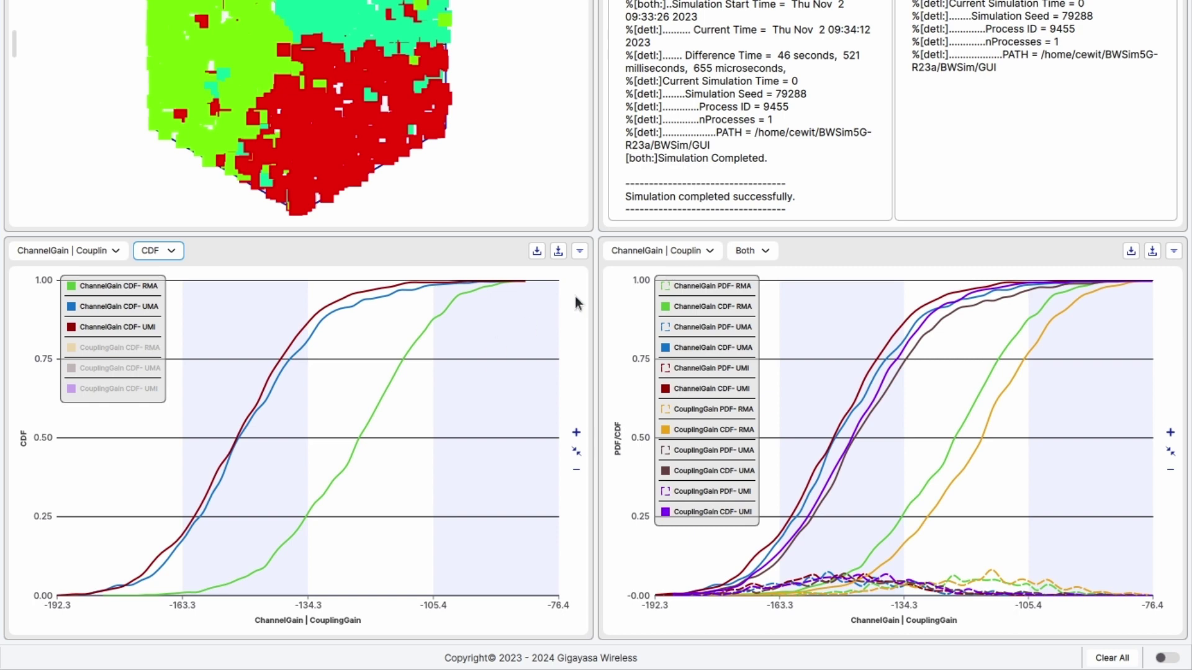
# Step: Limit the second ChannelGain | CouplingGain chart to CDF and show only its CouplingGain curves for RMA, UMA and UMI
pyautogui.click(646, 259)
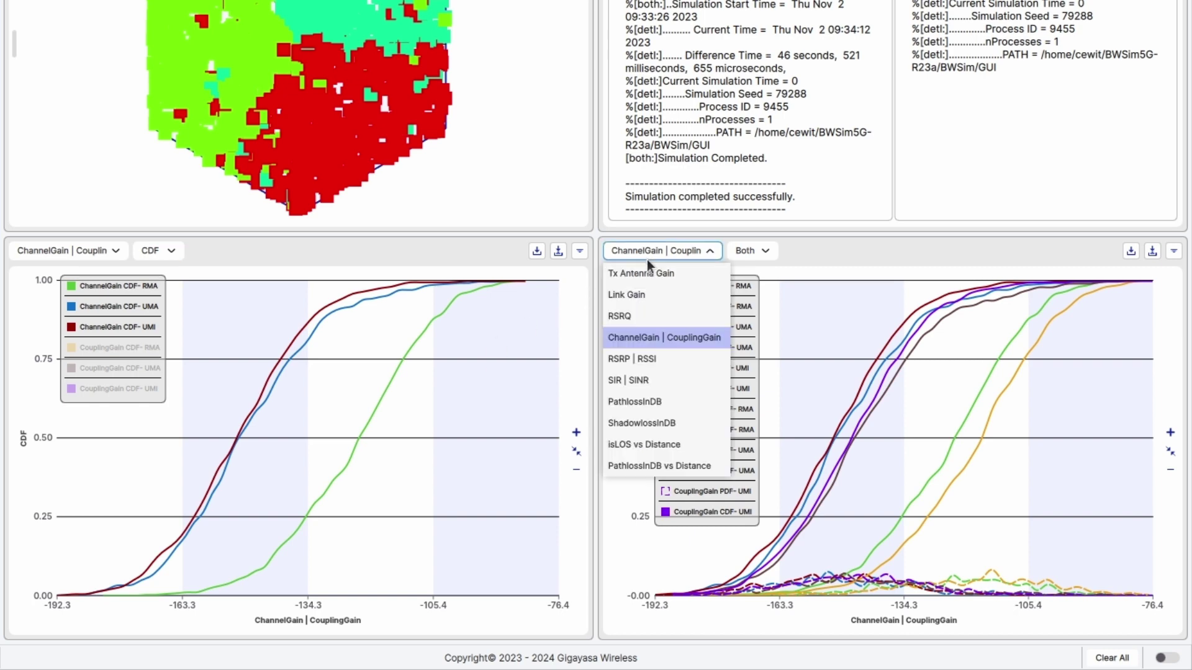
pyautogui.click(795, 292)
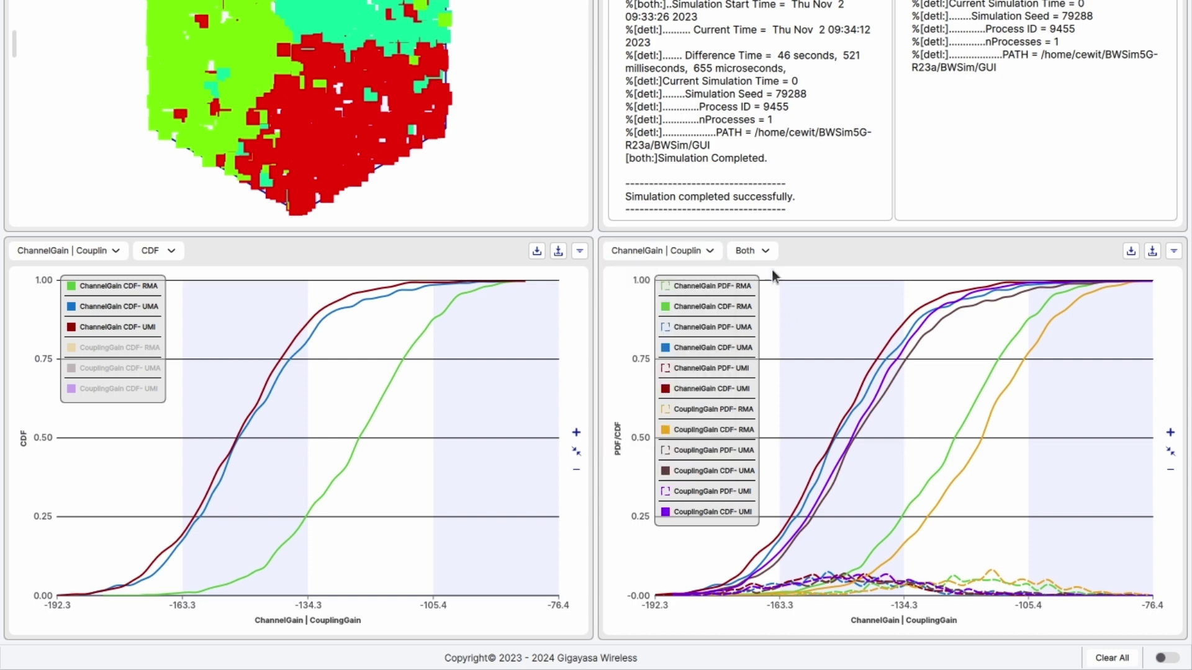
pyautogui.click(754, 251)
pyautogui.click(762, 289)
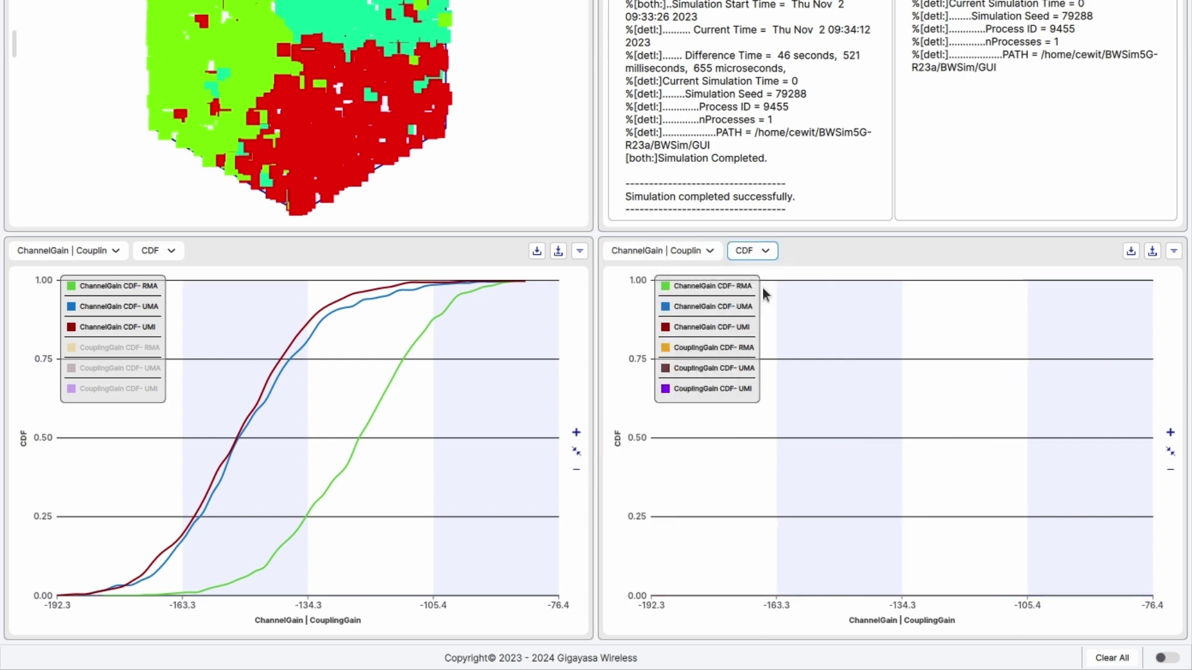
pyautogui.click(690, 302)
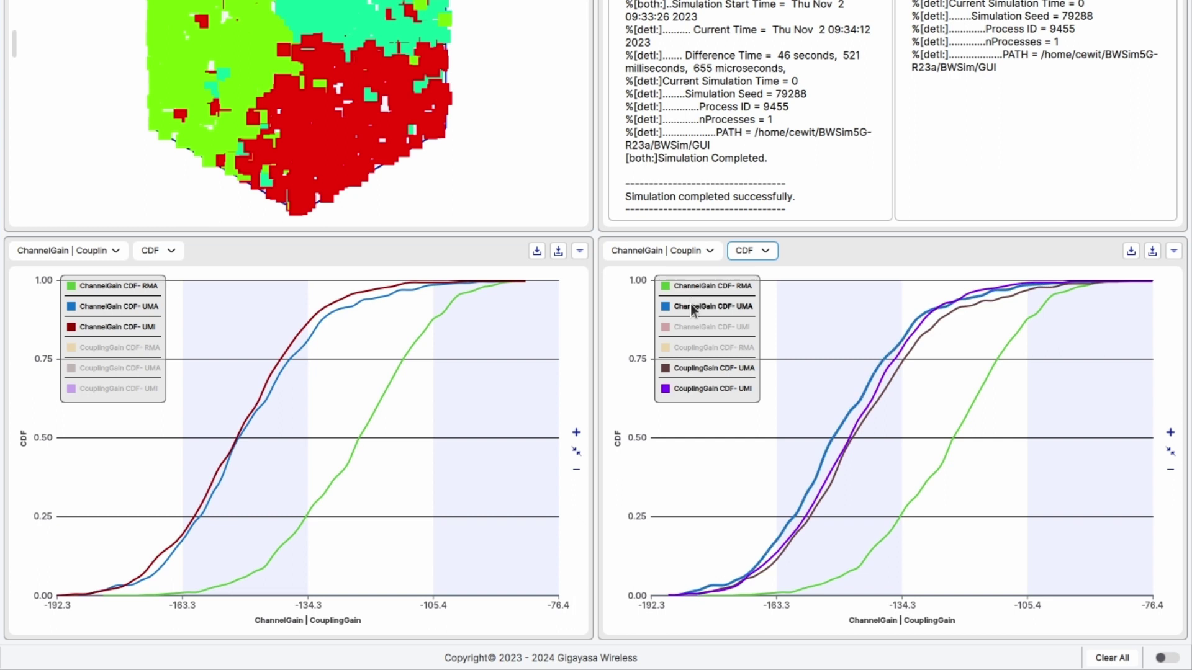
pyautogui.click(685, 286)
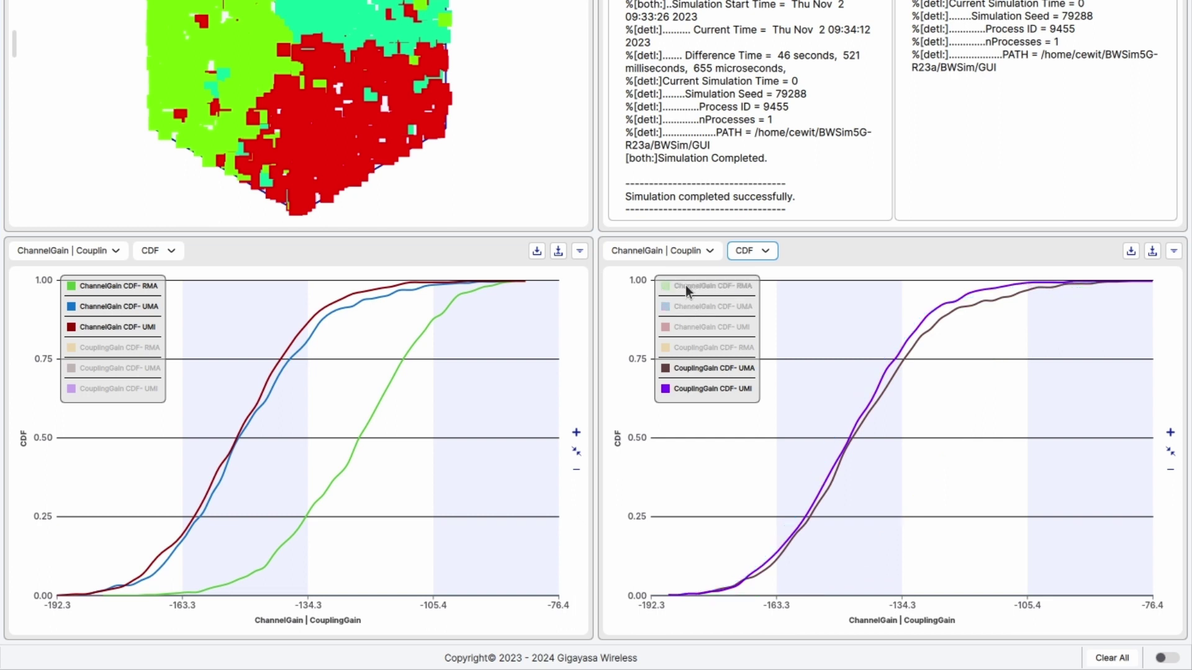
pyautogui.click(696, 348)
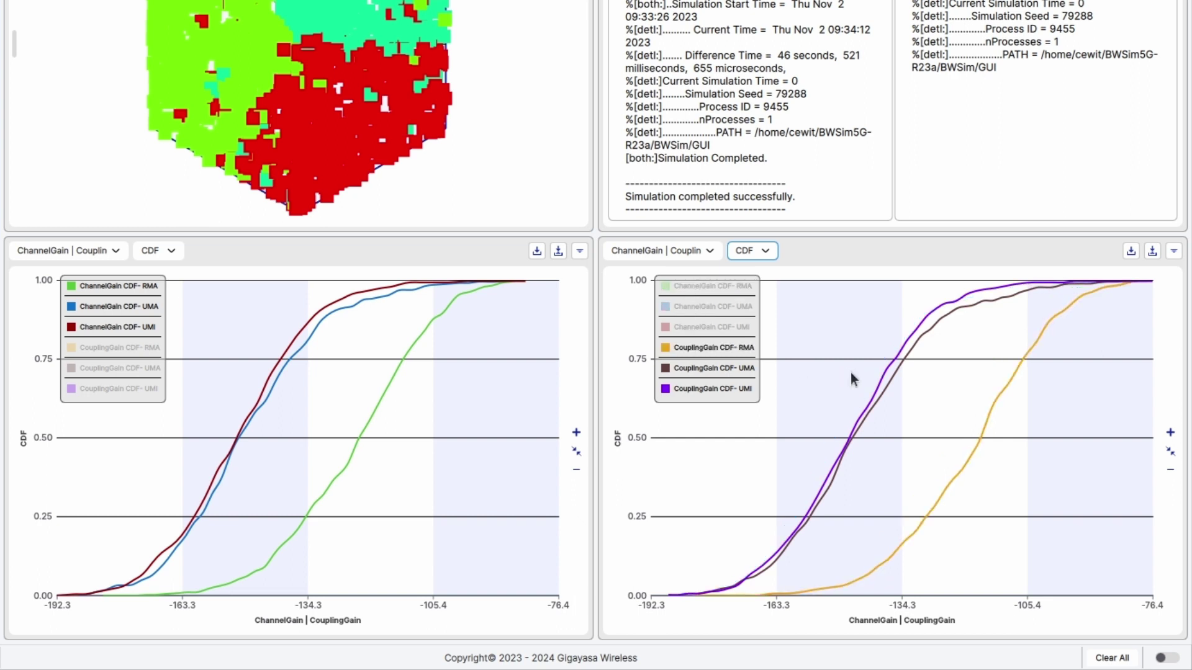